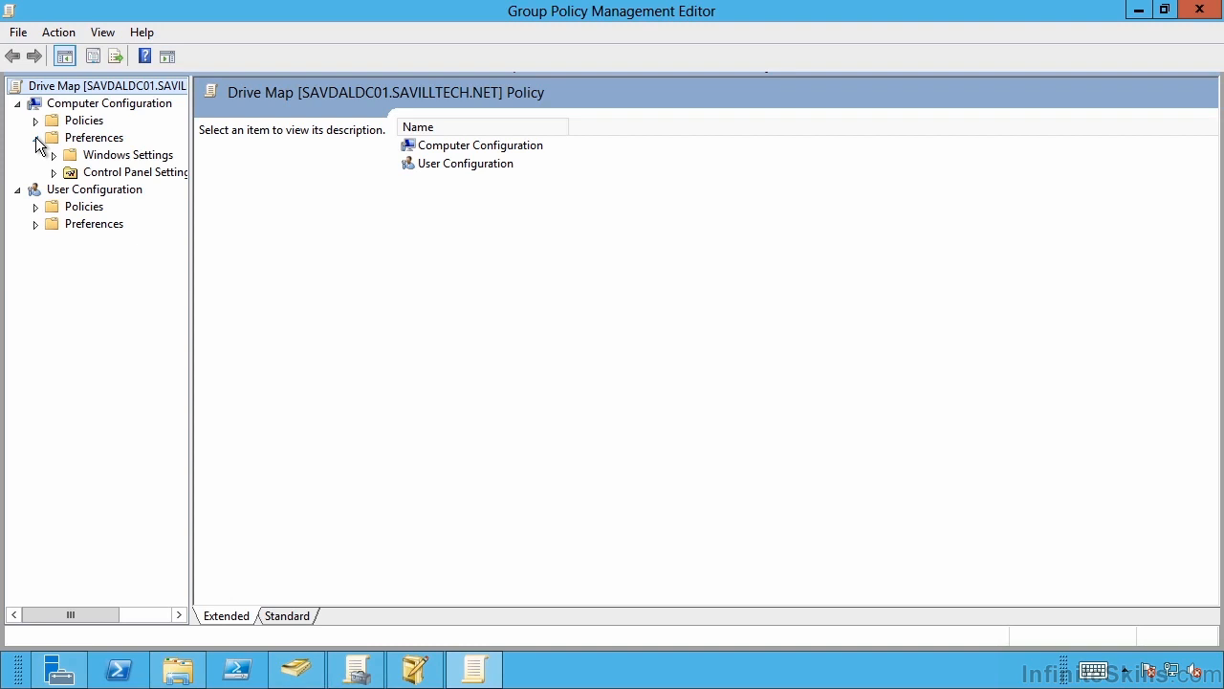
Expand Control Panel Settings under the User Configuration preferences and view Data Sources, Devices, Folder Options and Internet Settings
click(36, 139)
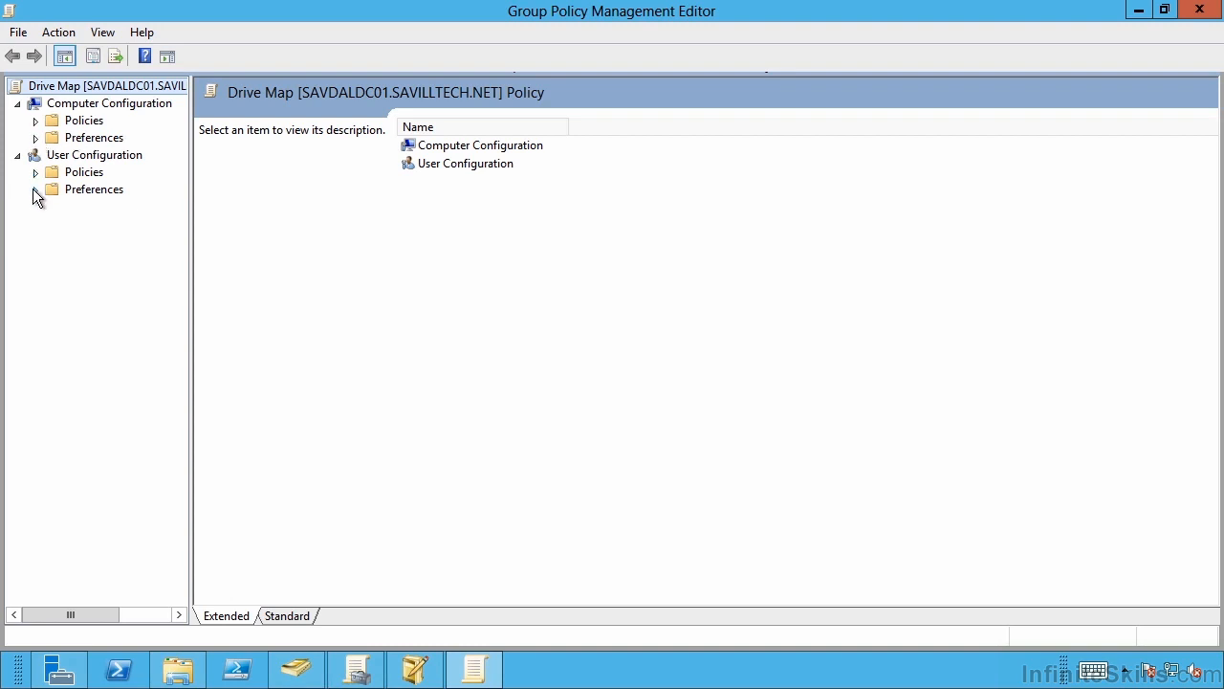
click(36, 190)
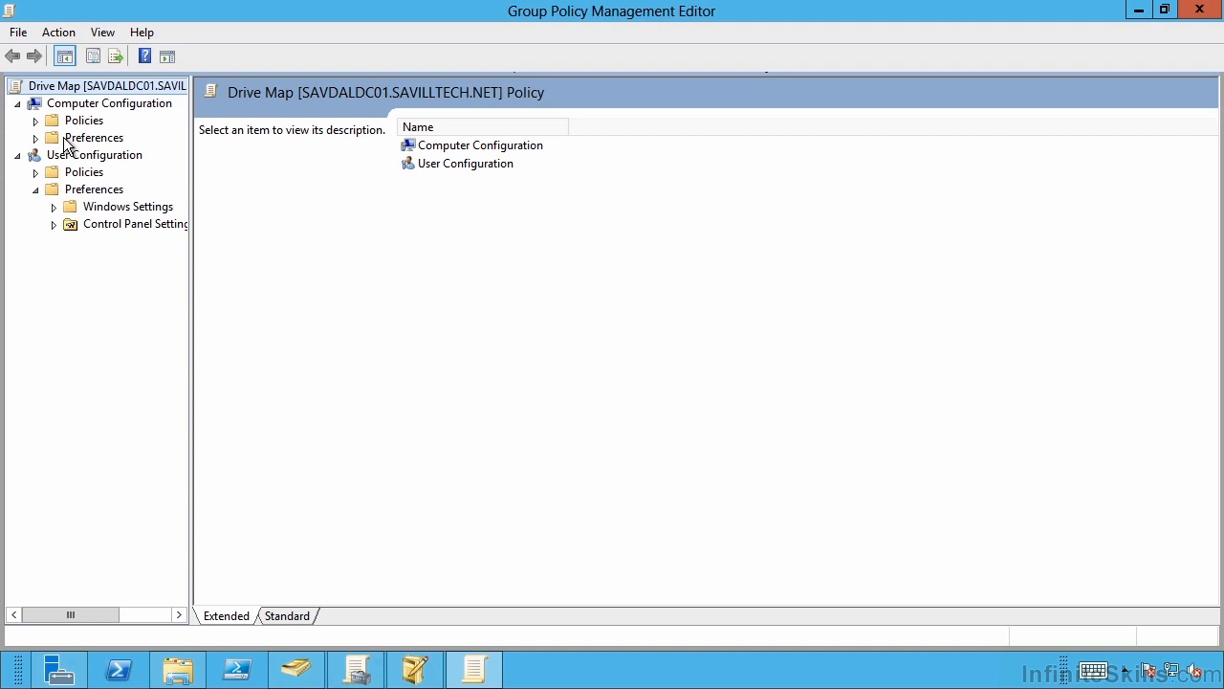
click(52, 225)
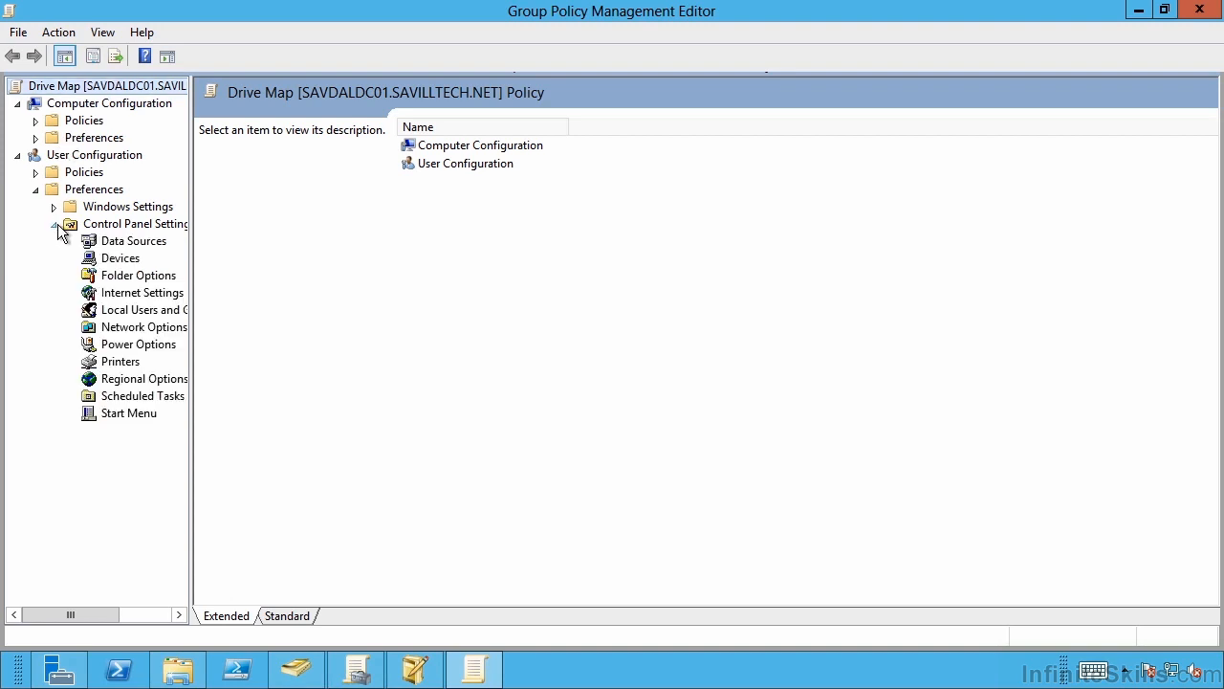
click(135, 245)
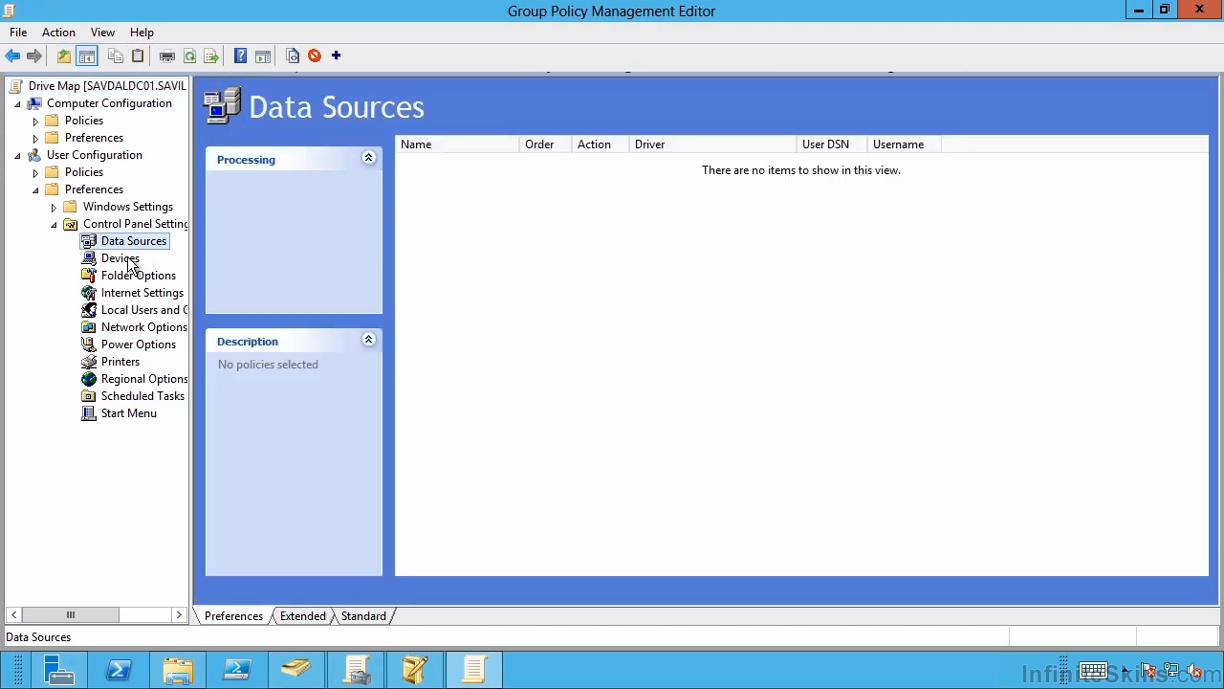
click(128, 260)
click(127, 277)
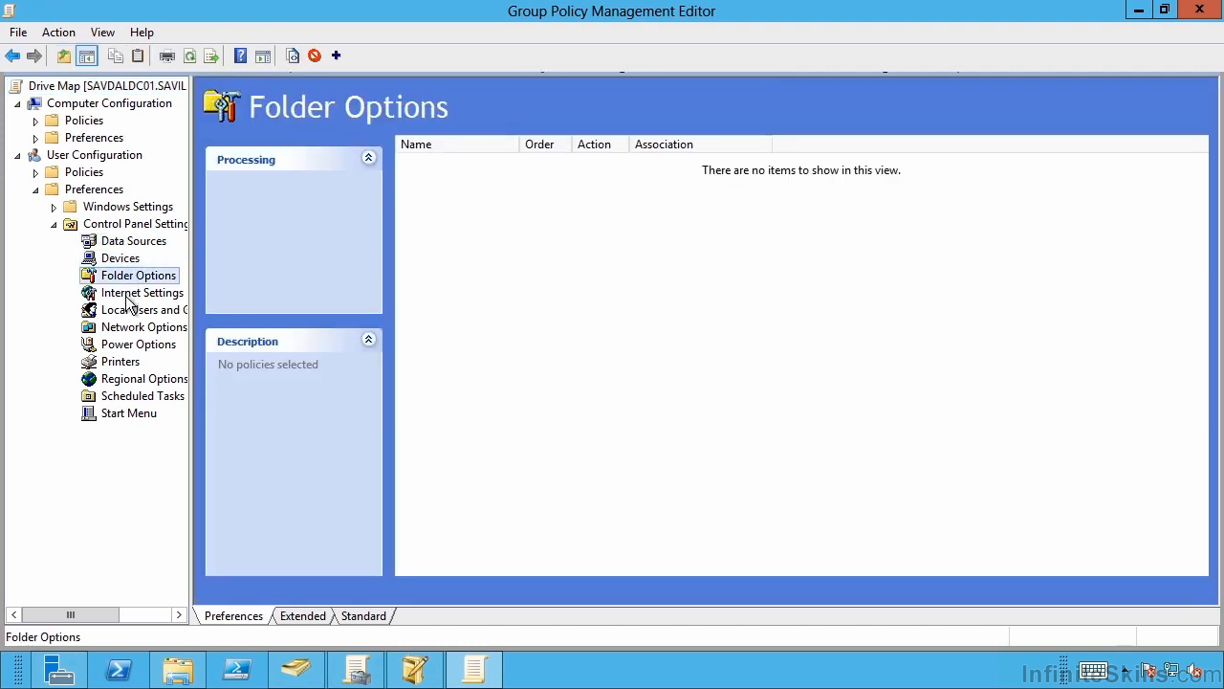
click(131, 297)
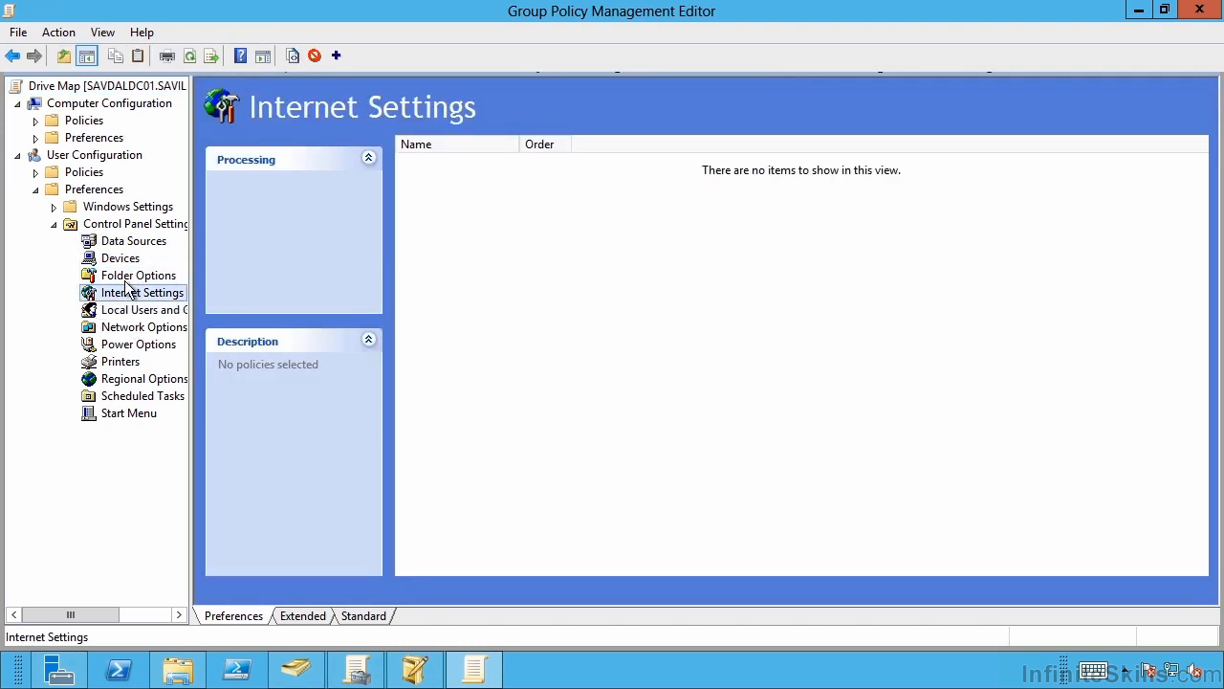
Create a Folder Options (At least Windows Vista) preference that shows hidden files and stops hiding known extensions and protected operating system files
click(135, 278)
right_click(141, 284)
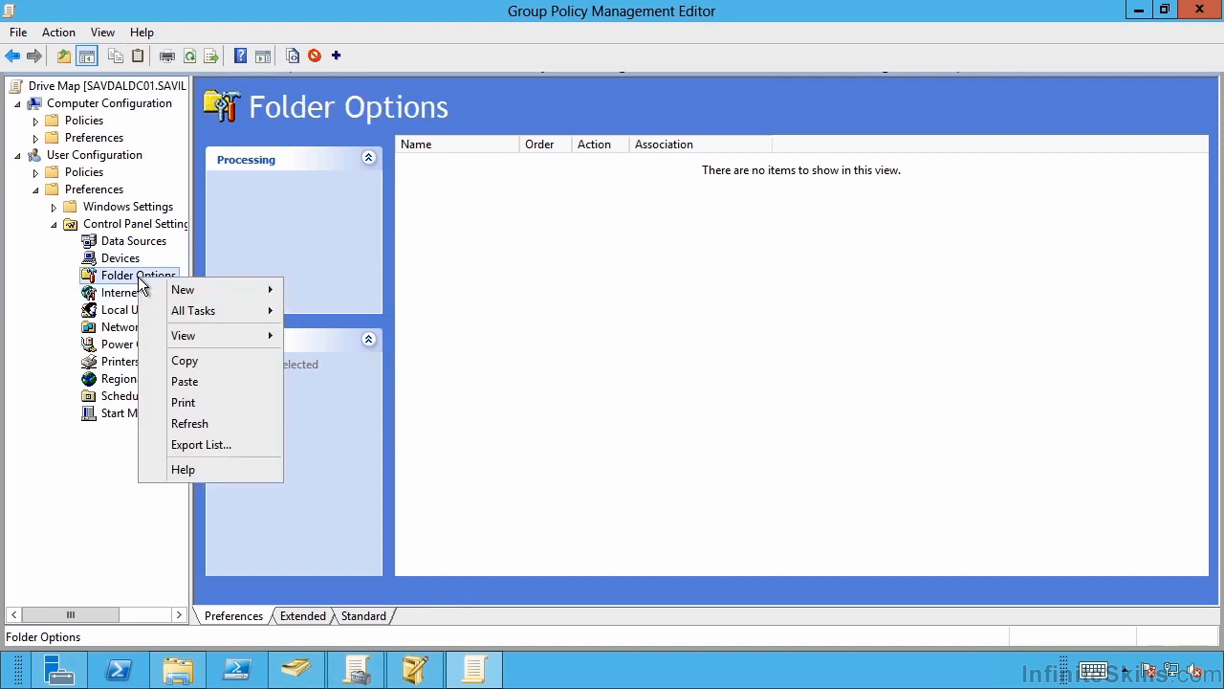
mouse_move(183, 290)
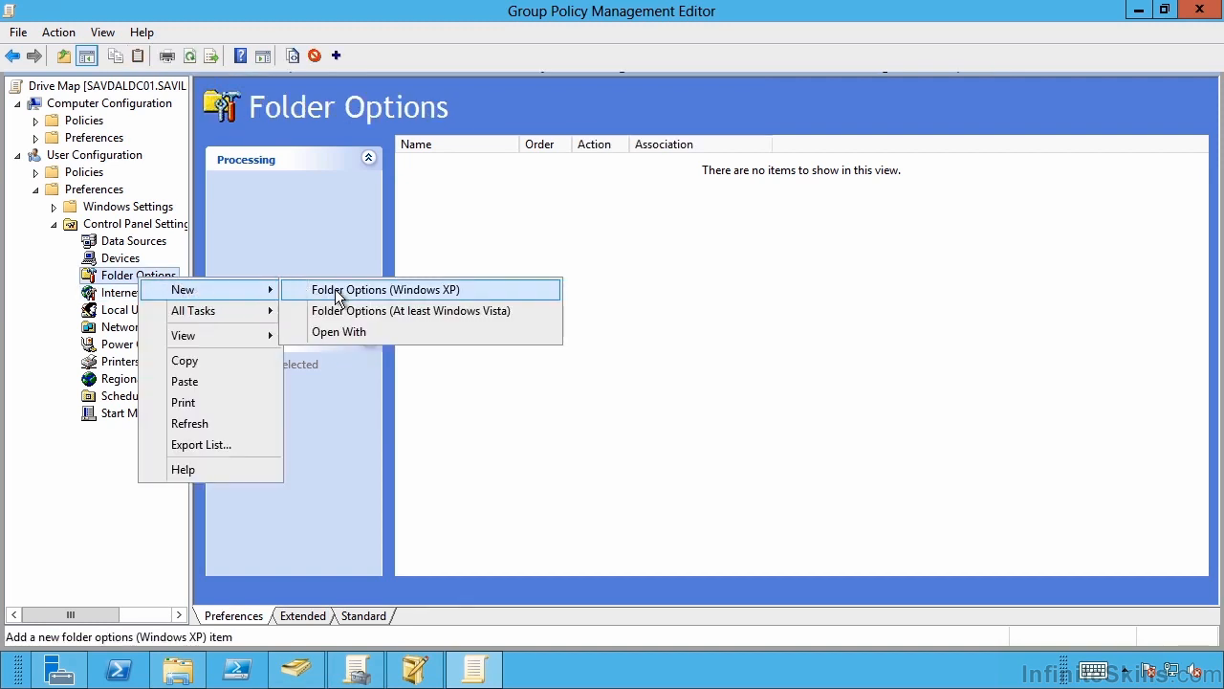
click(357, 312)
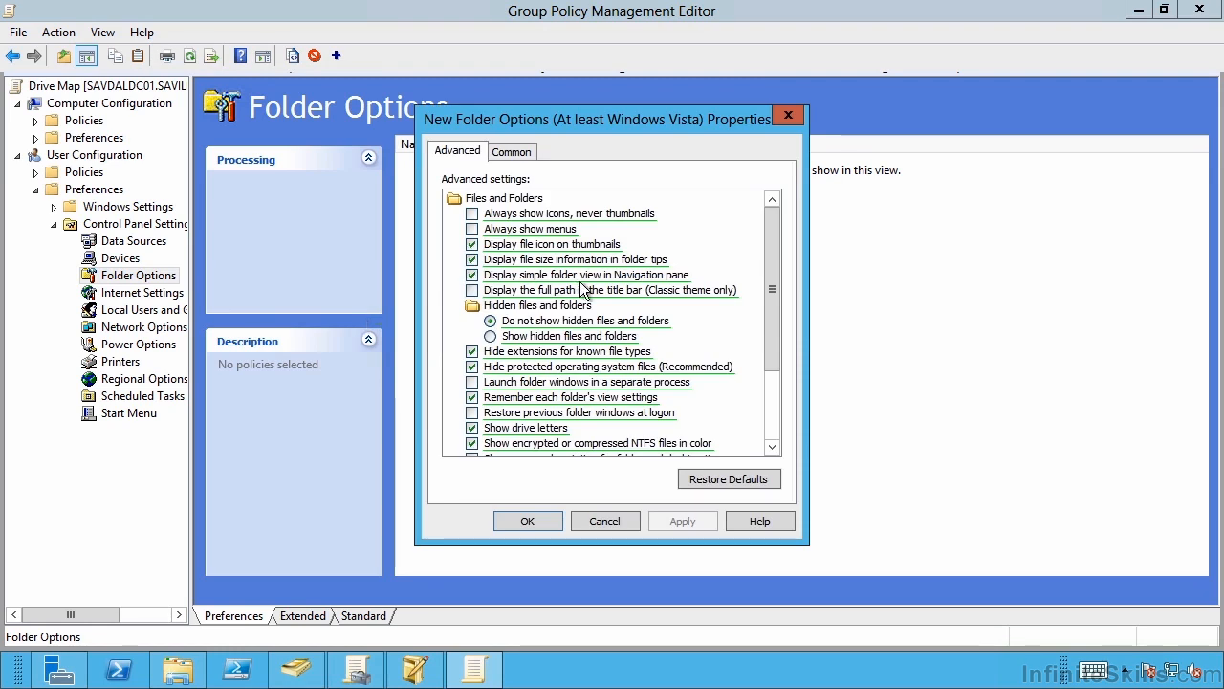
click(491, 336)
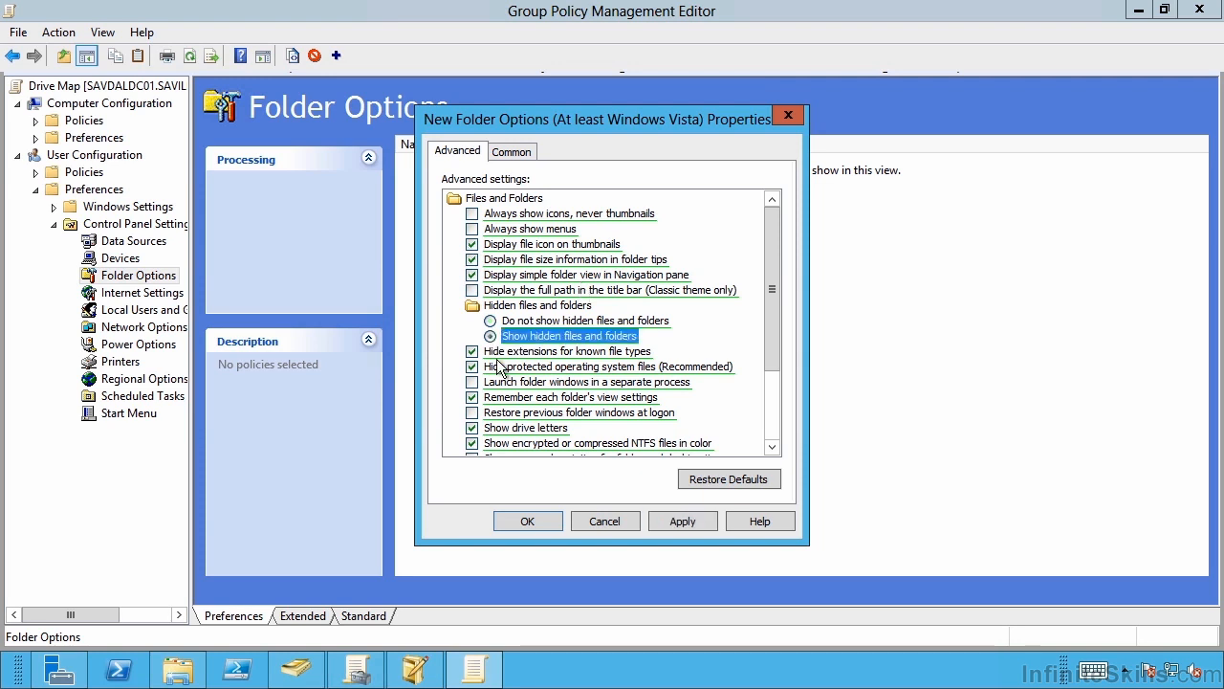
click(472, 353)
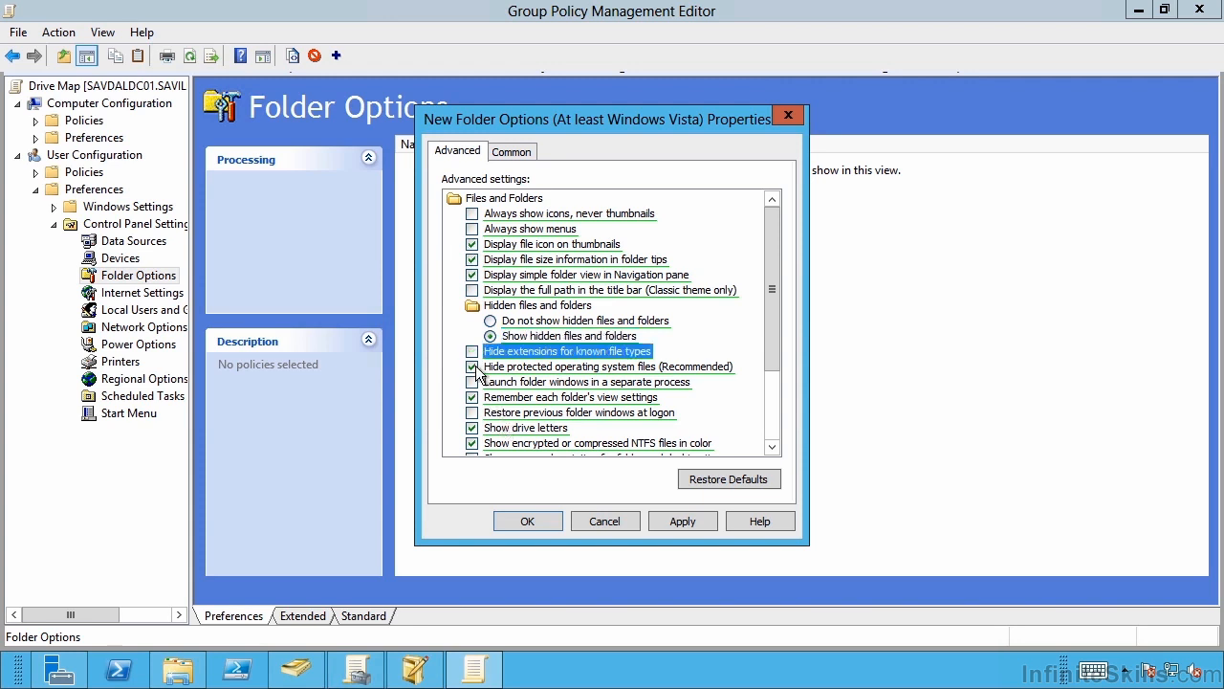
click(471, 367)
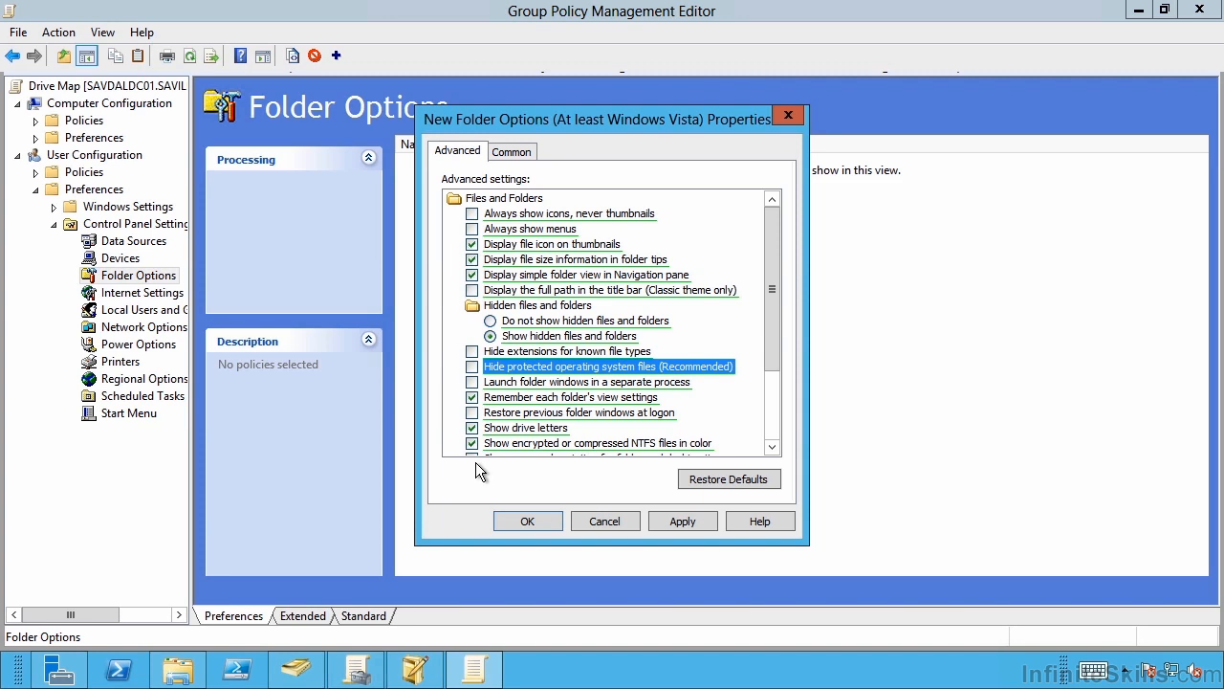
click(684, 519)
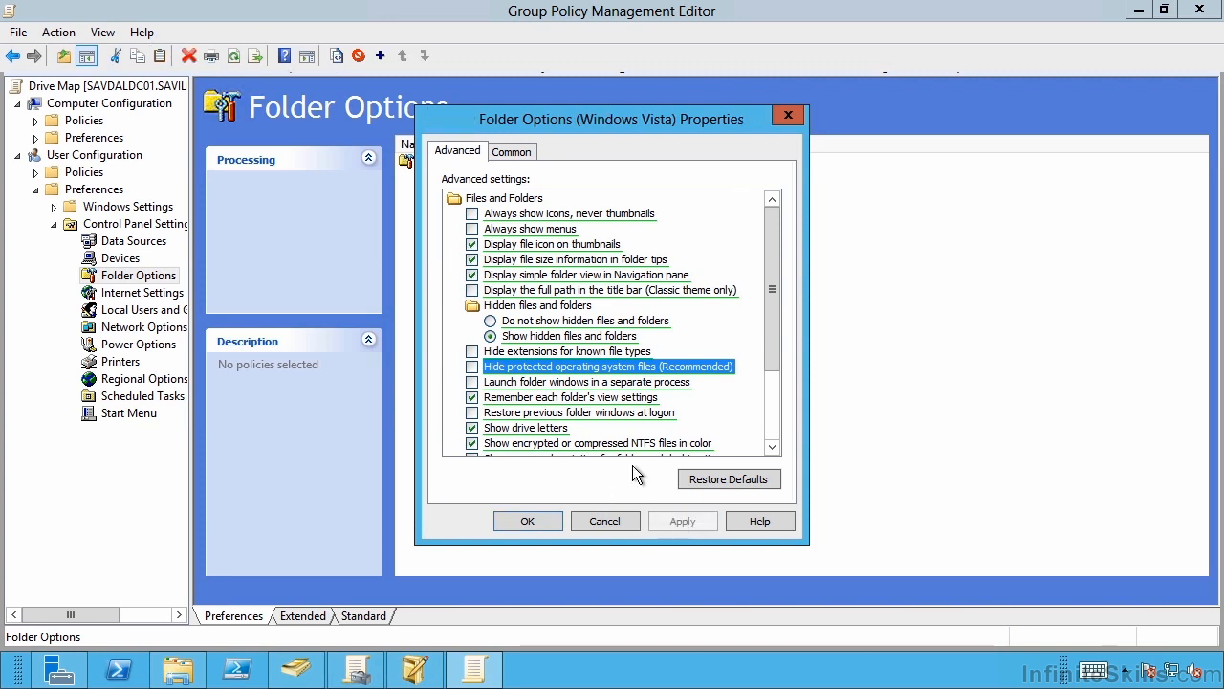
Enable item-level targeting for the Folder Options item, add a CPU Speed targeting item and review the other targeting types
click(514, 155)
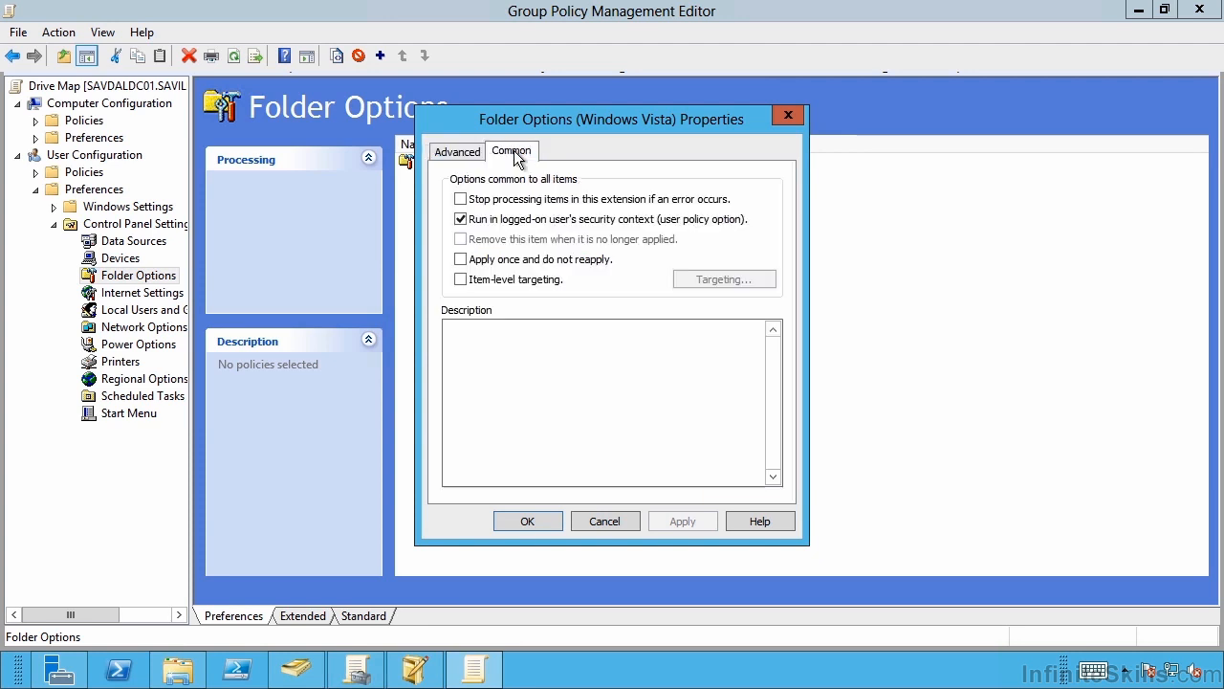
click(461, 279)
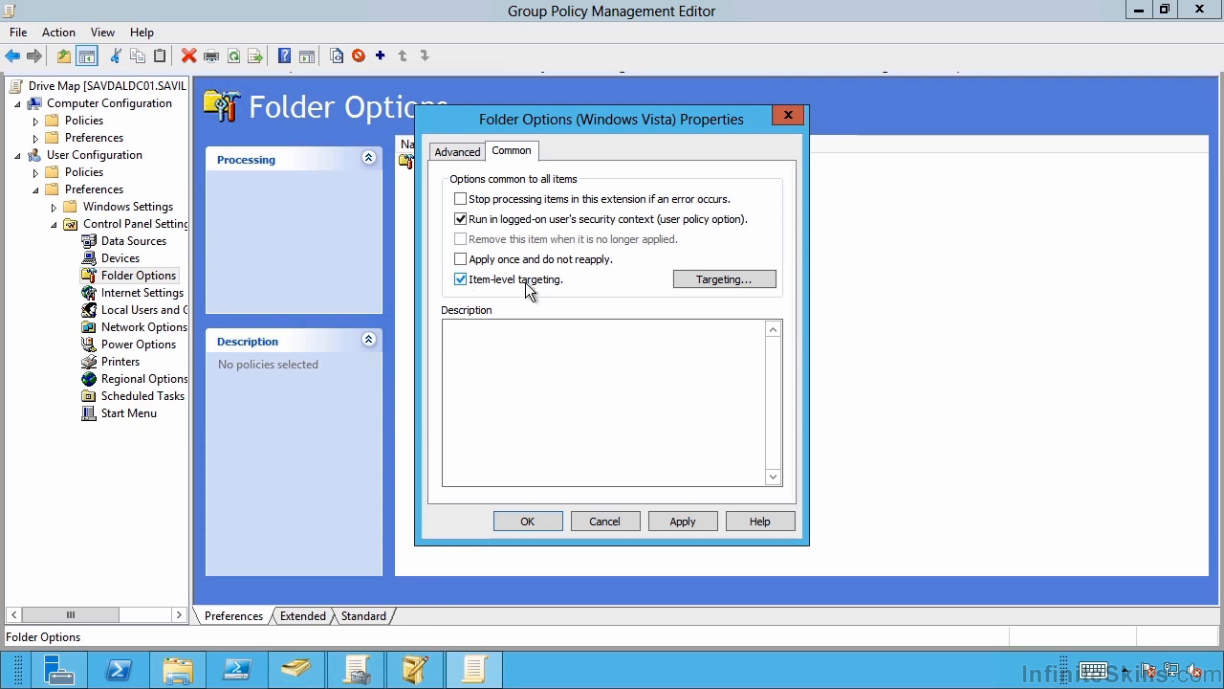
click(711, 278)
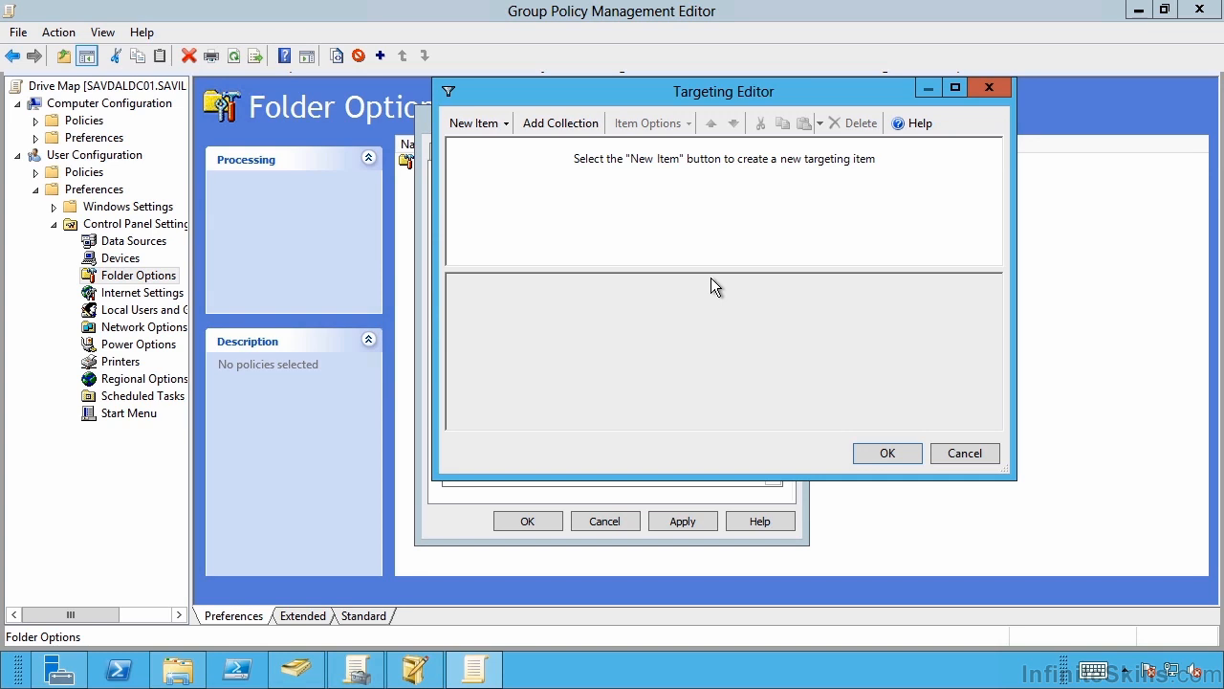
click(505, 124)
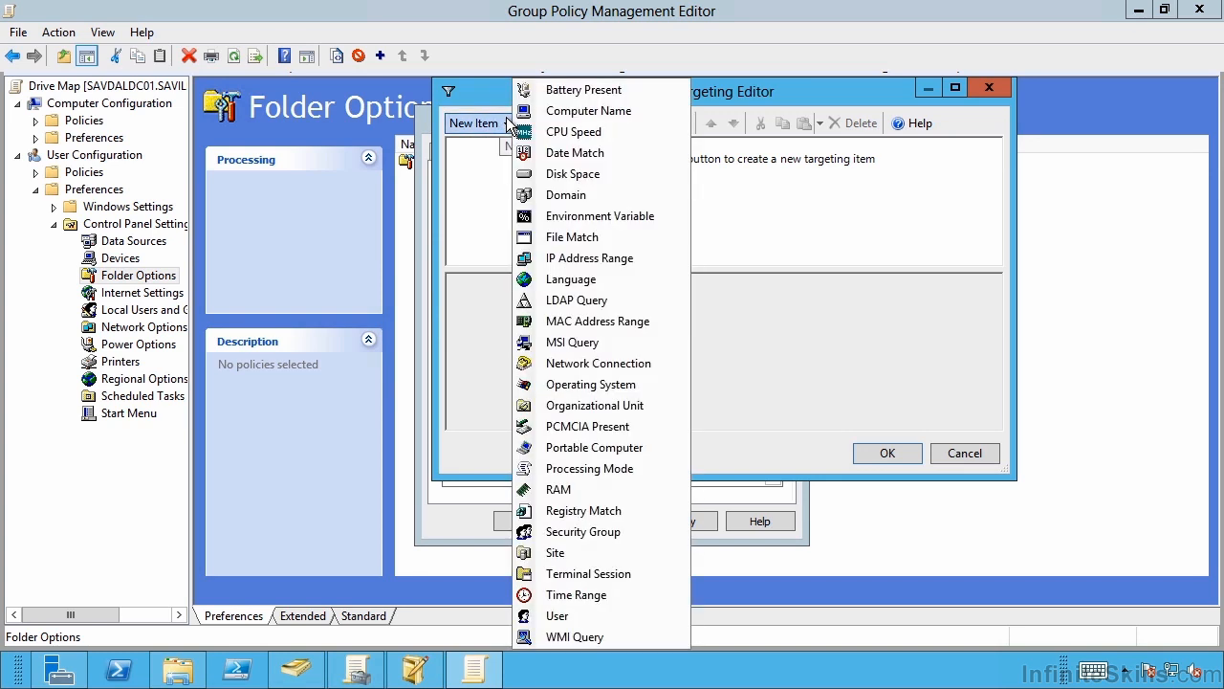
click(587, 133)
click(506, 124)
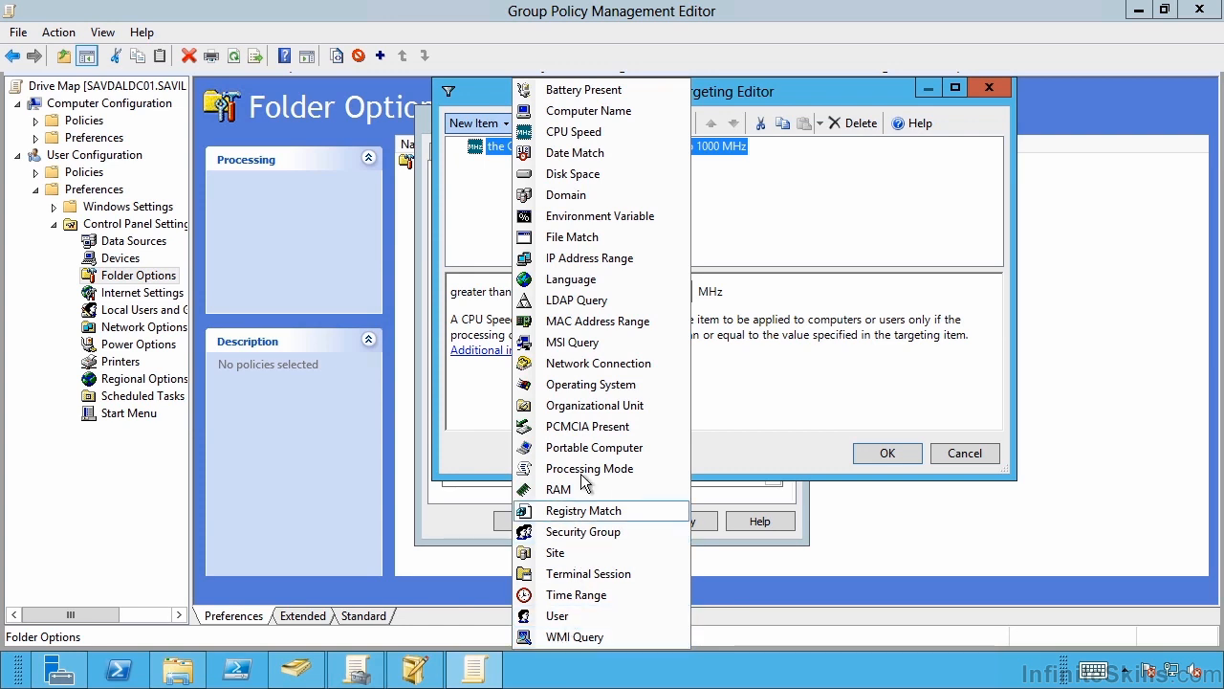
click(748, 214)
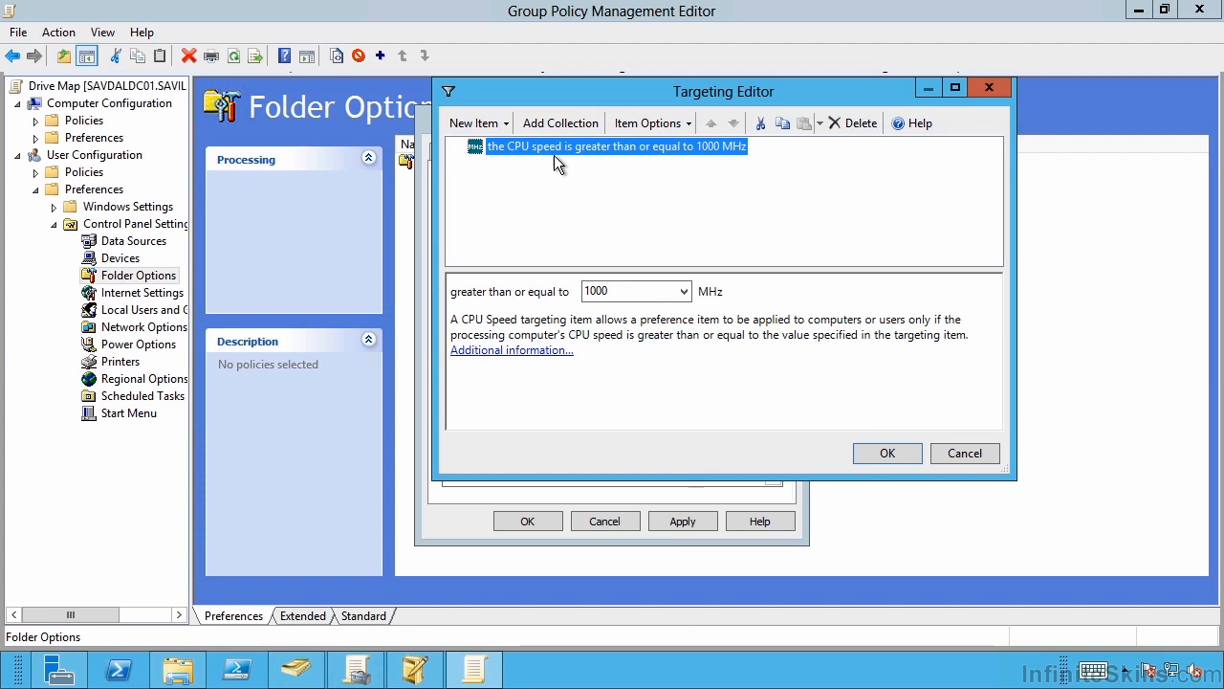
Delete the CPU Speed targeting item, cancel the targeting edits and turn item-level targeting off
click(844, 122)
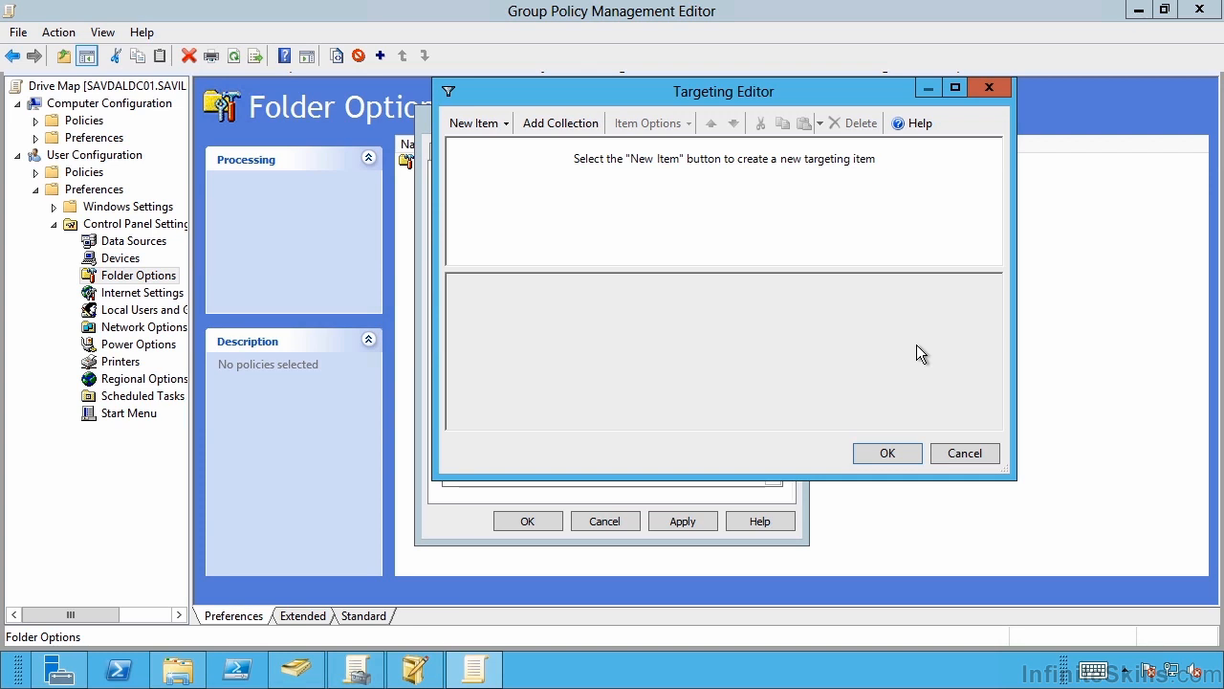
click(964, 452)
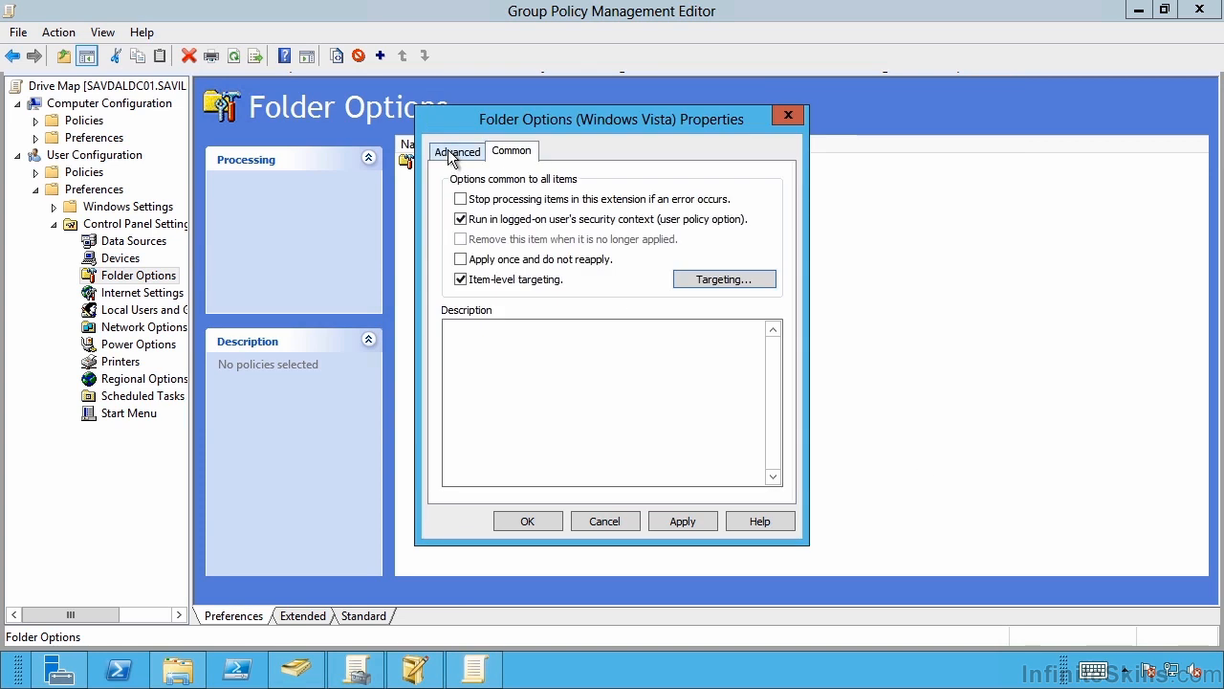
click(460, 279)
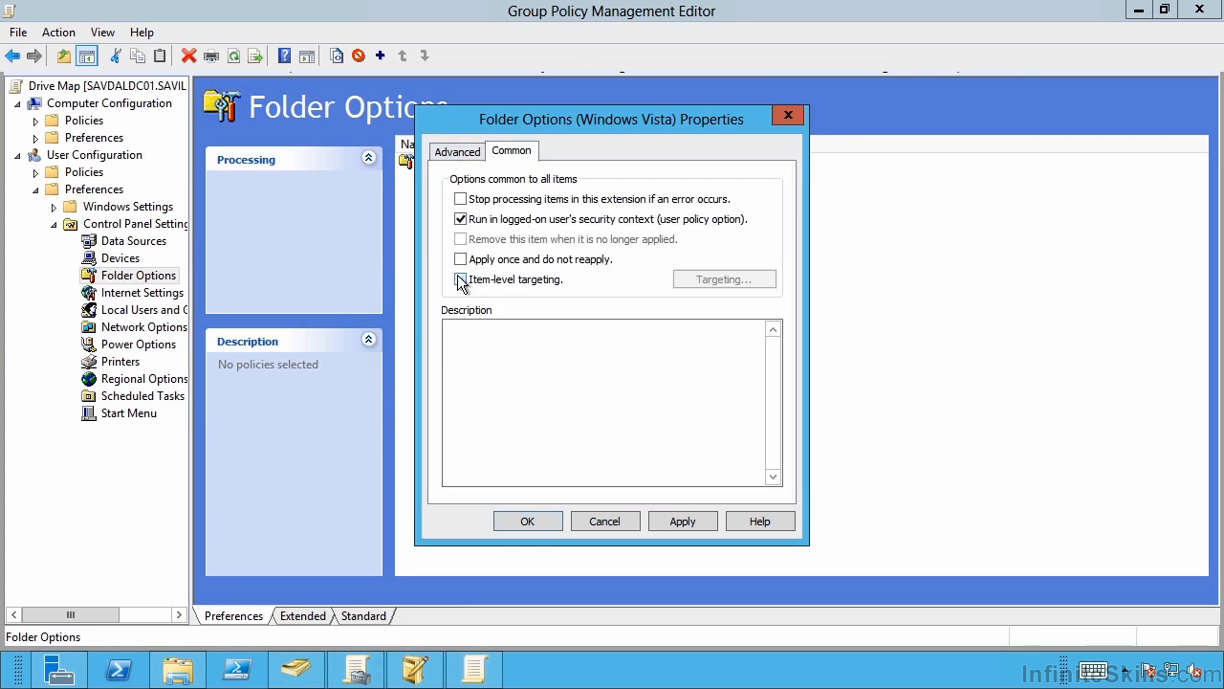
Return to the advanced settings, then apply and close the Folder Options preference item
click(459, 150)
click(681, 522)
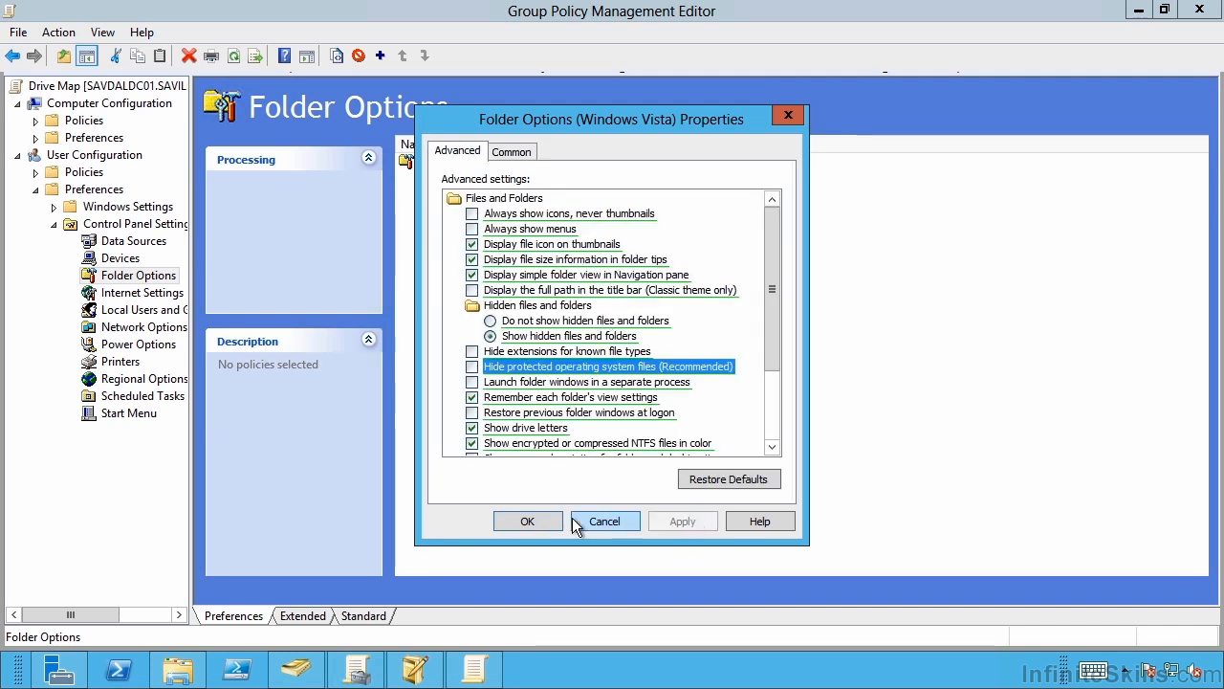
click(531, 520)
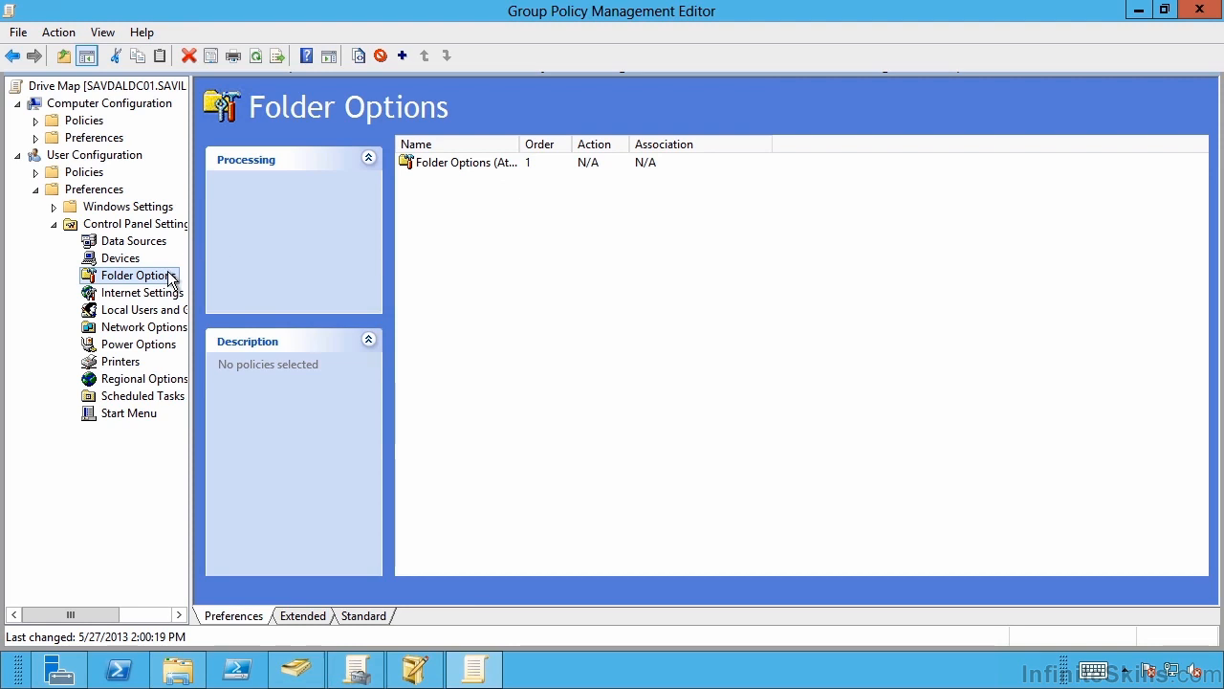
View the Printers, Local Users and Groups, and Power Options preference categories
click(120, 363)
click(120, 311)
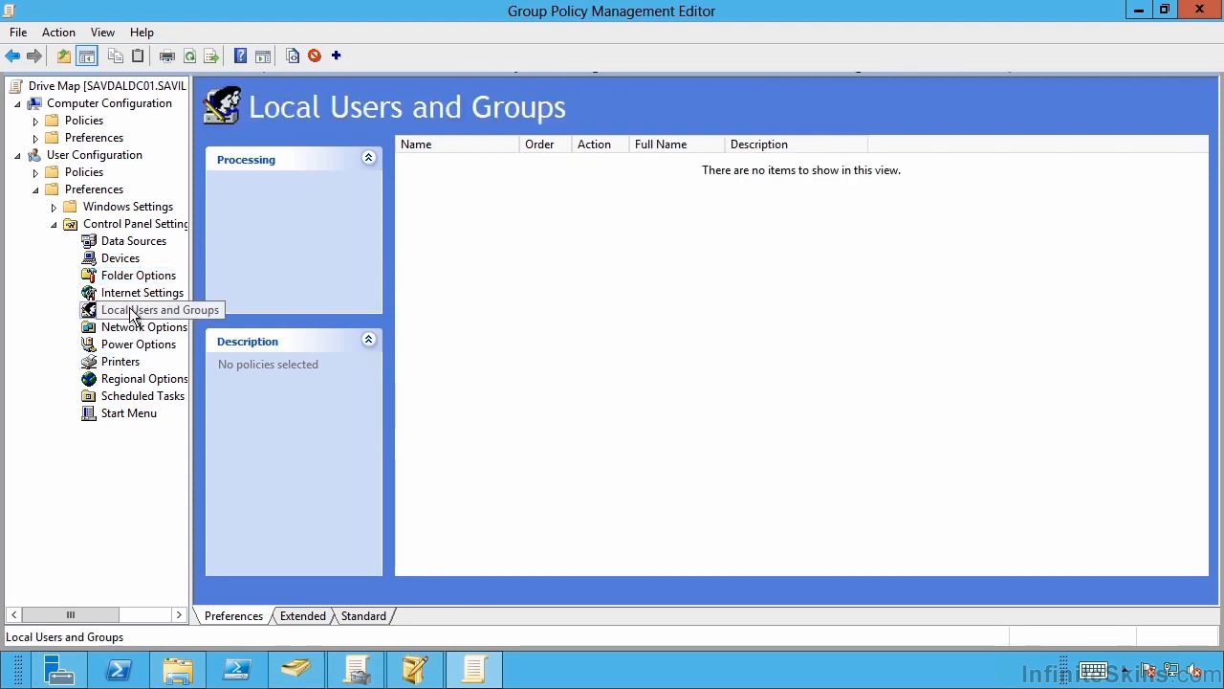
click(130, 342)
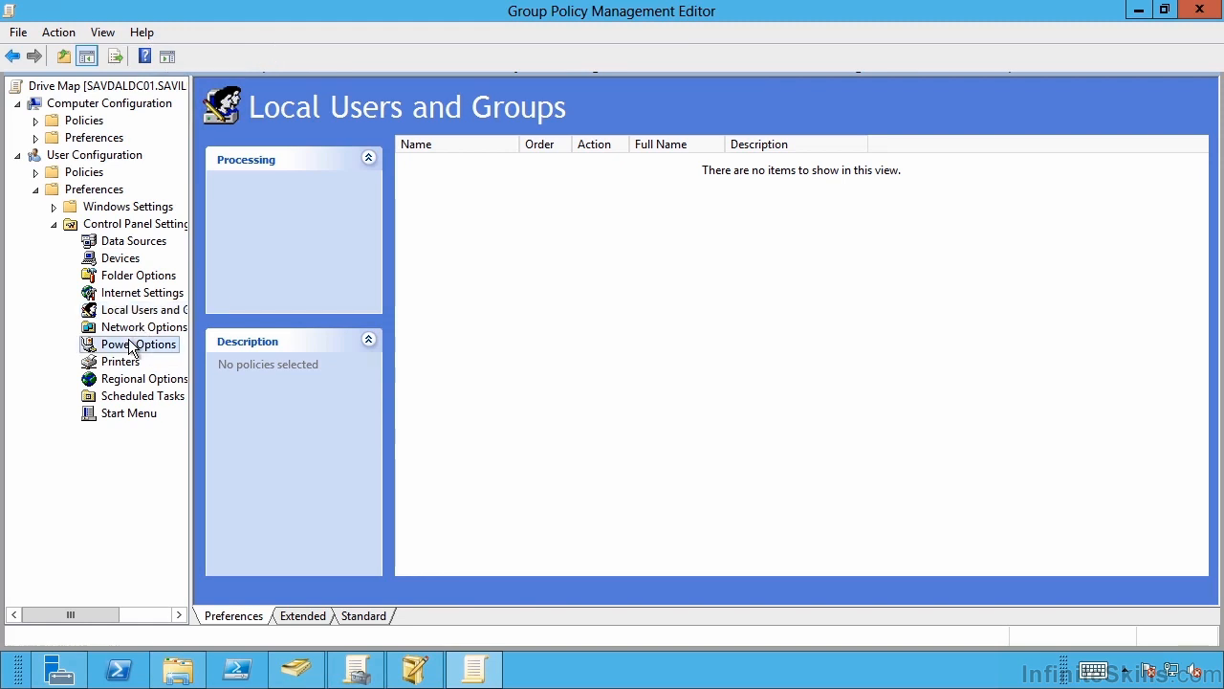
Start a Start Menu (At least Windows Vista) preference item, review its general, classic and common options, and close its properties
click(135, 414)
right_click(134, 417)
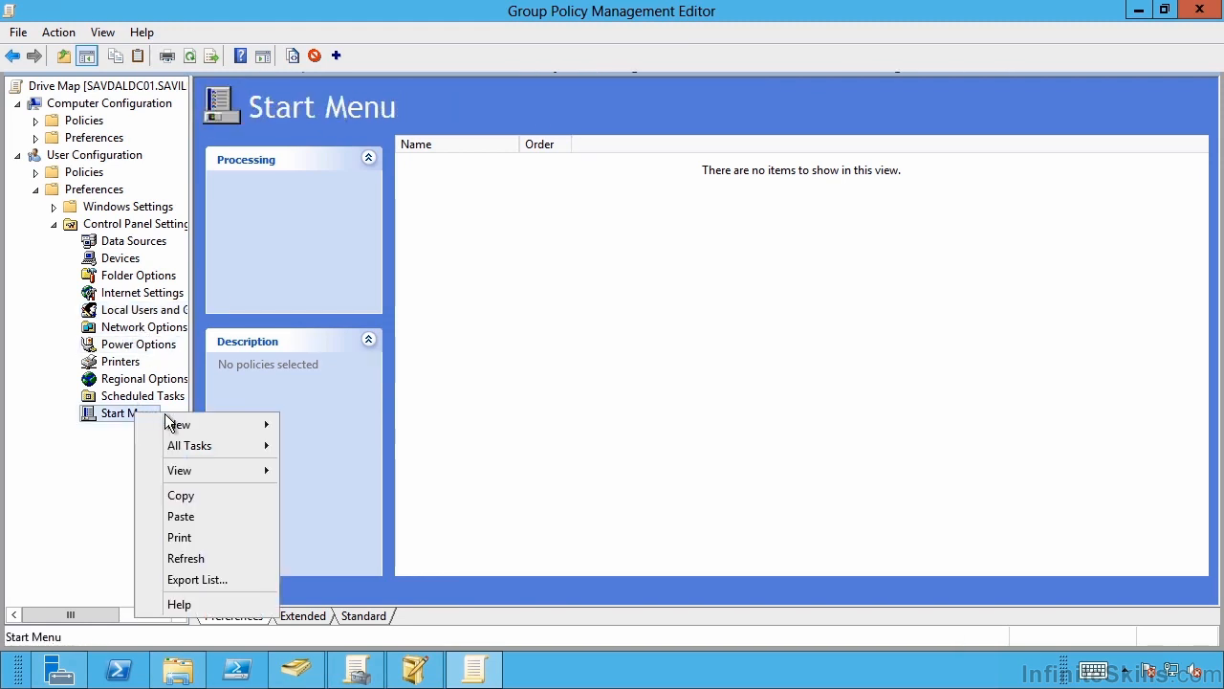
mouse_move(212, 422)
click(375, 444)
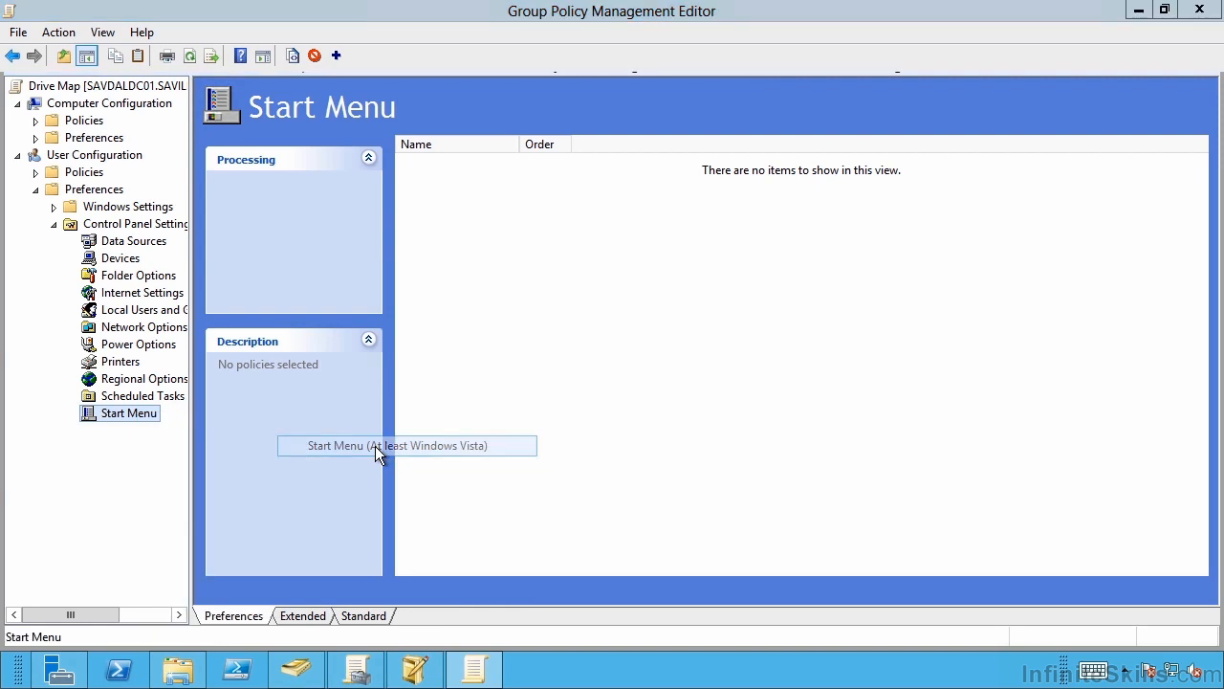
drag(776, 211, 776, 277)
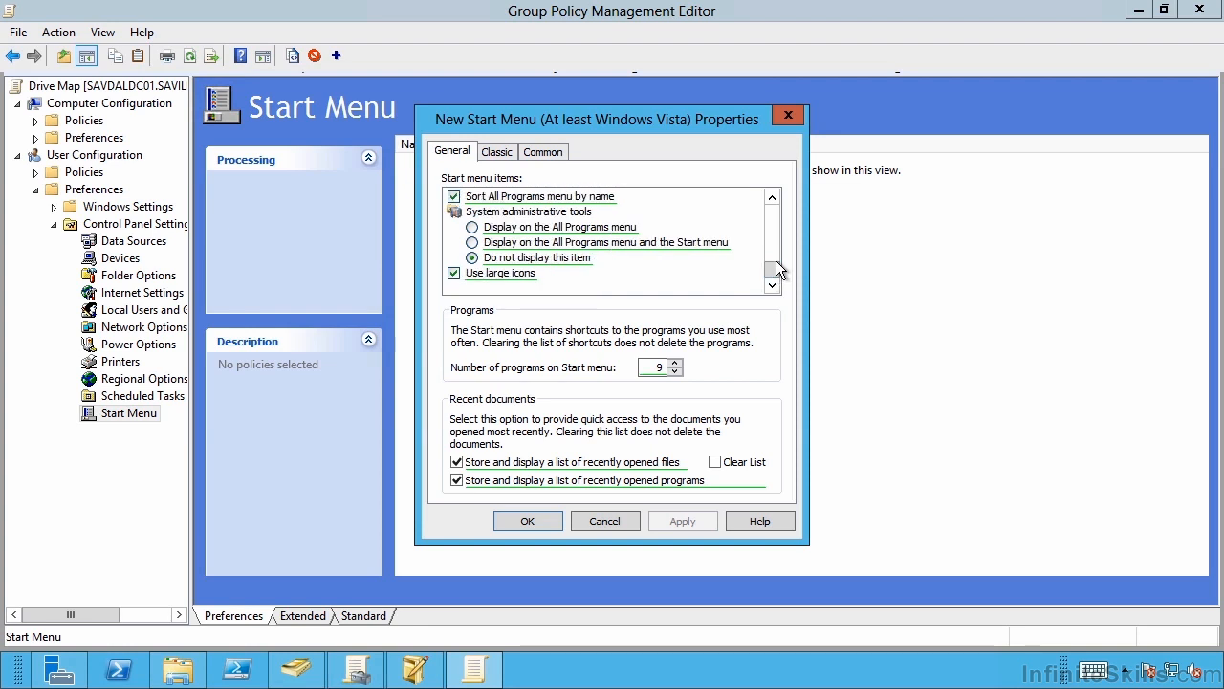
click(496, 155)
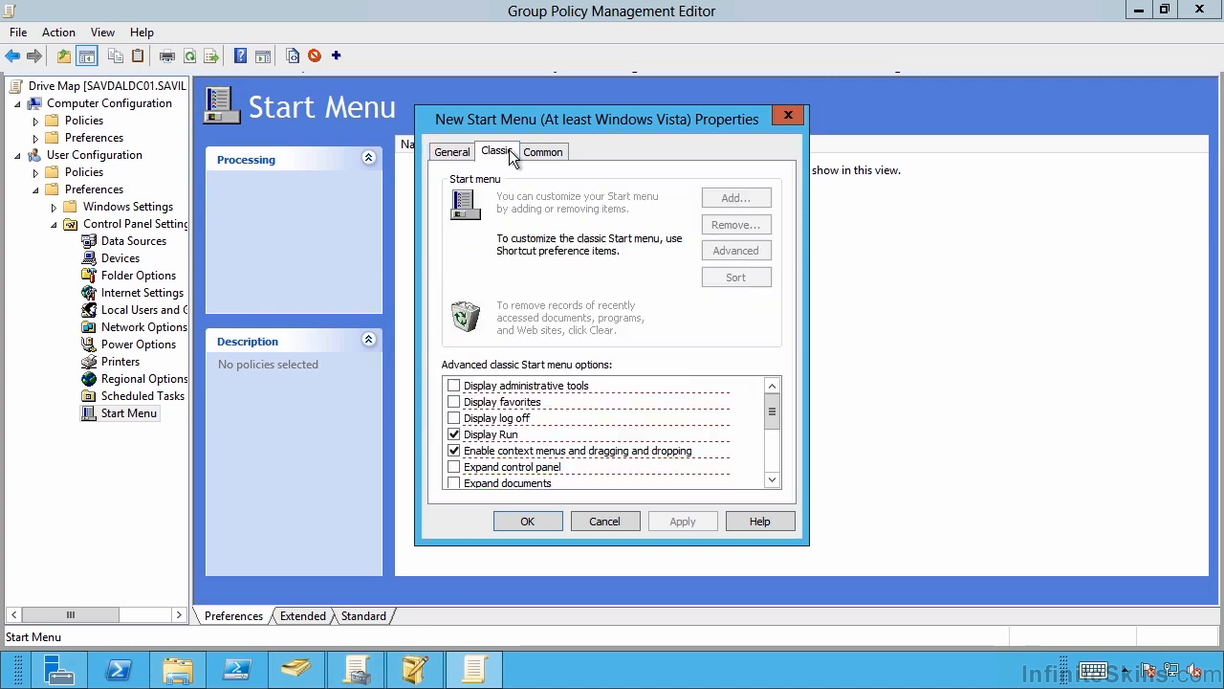
click(535, 154)
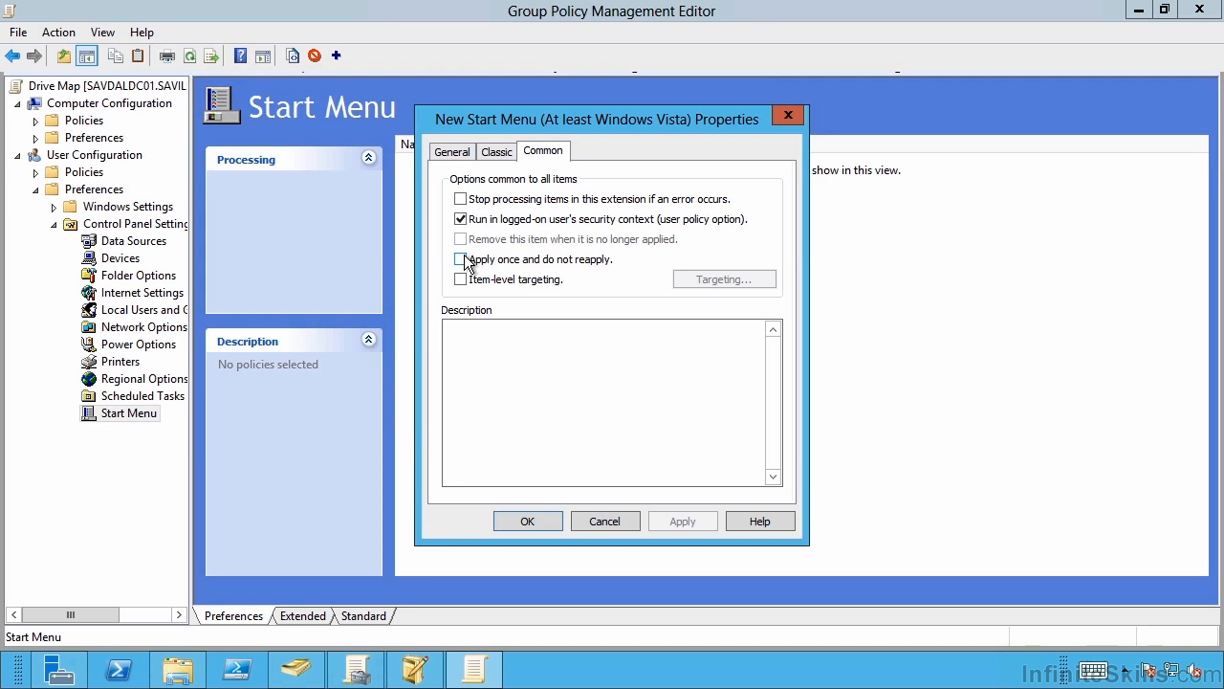
click(603, 521)
Delete the Start Menu (At least Windows Vista) preference item
right_click(453, 164)
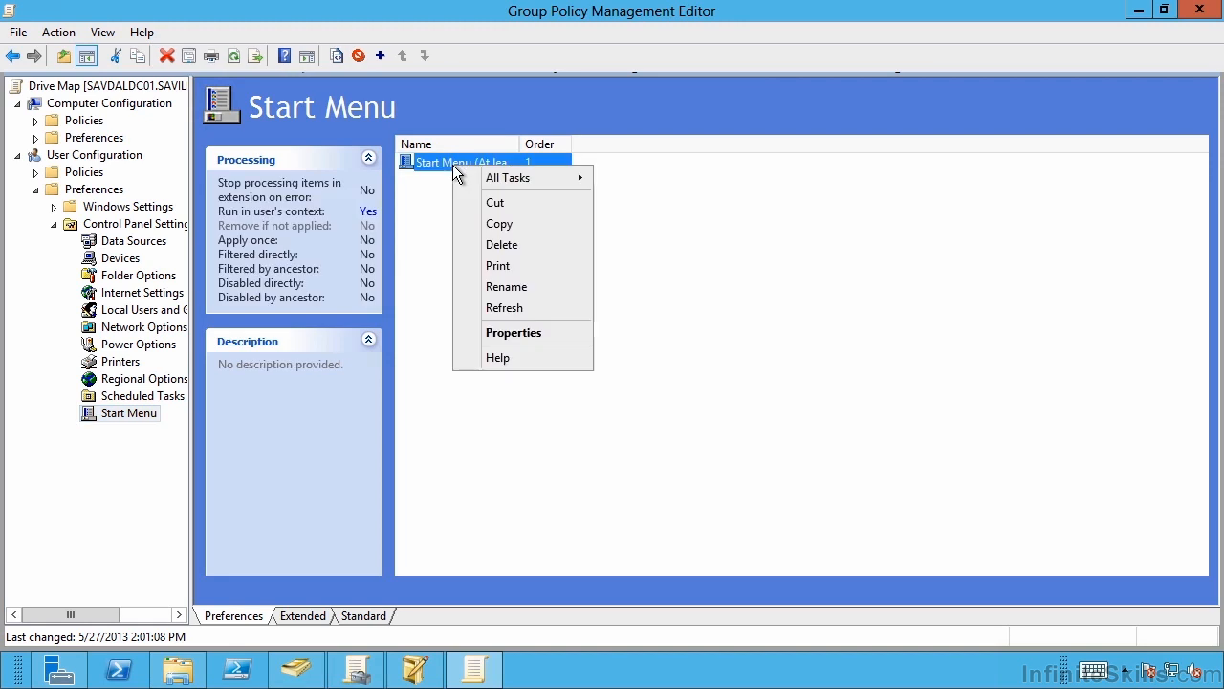
click(501, 244)
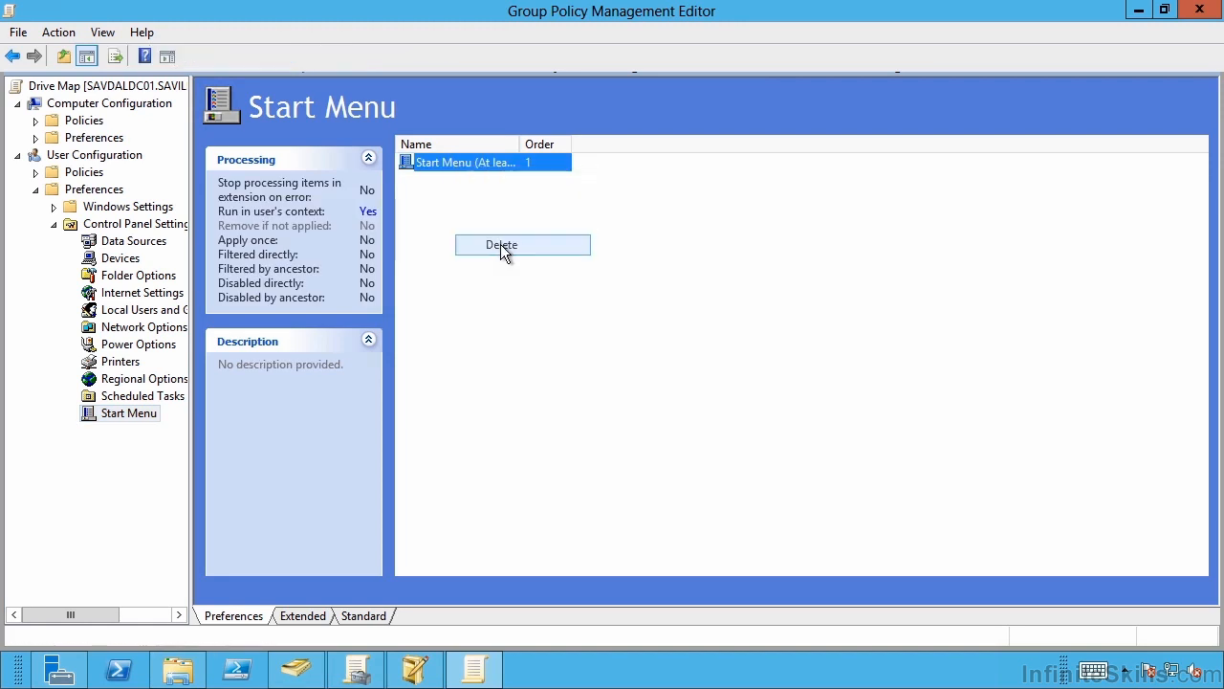
View the Scheduled Tasks preferences, then the Drive Maps, Environment, Files and Folders categories under the user's Windows Settings preferences
click(142, 395)
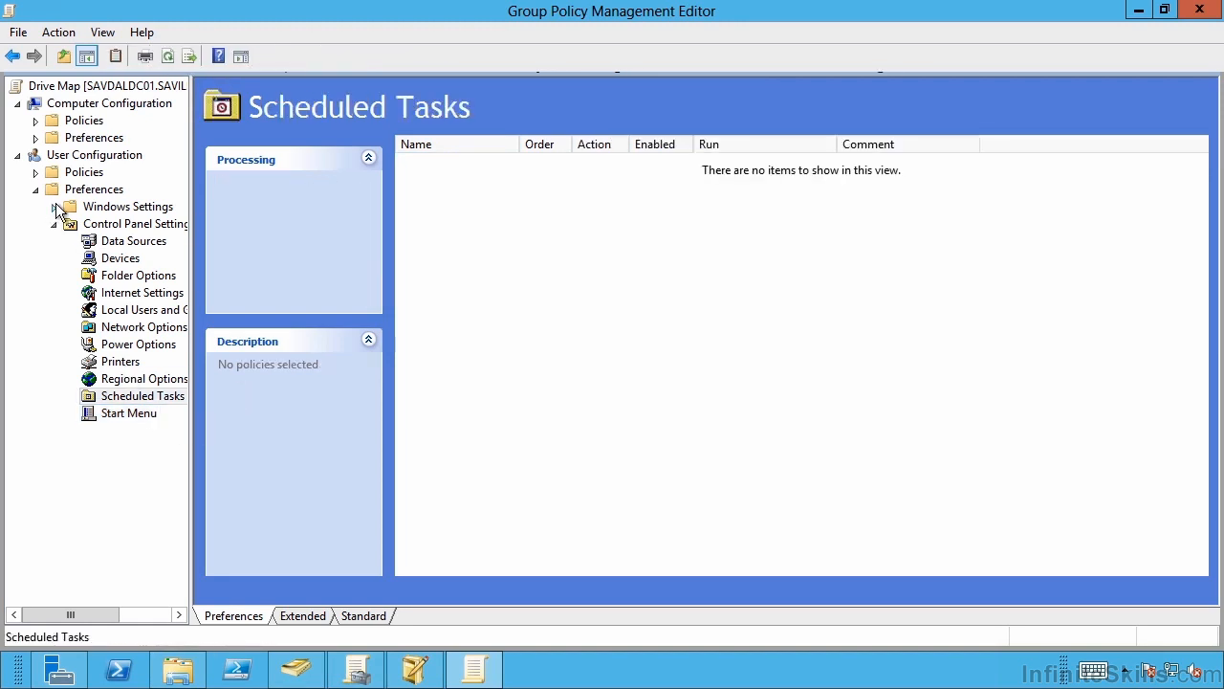
click(54, 206)
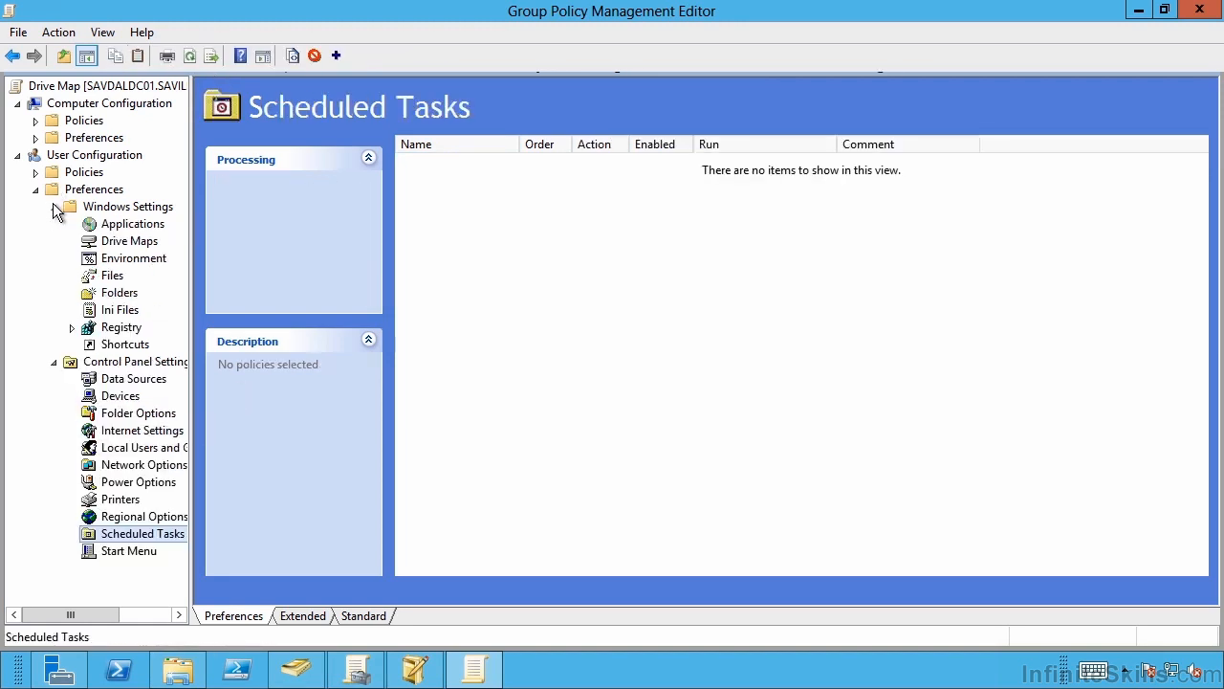
click(140, 243)
click(124, 261)
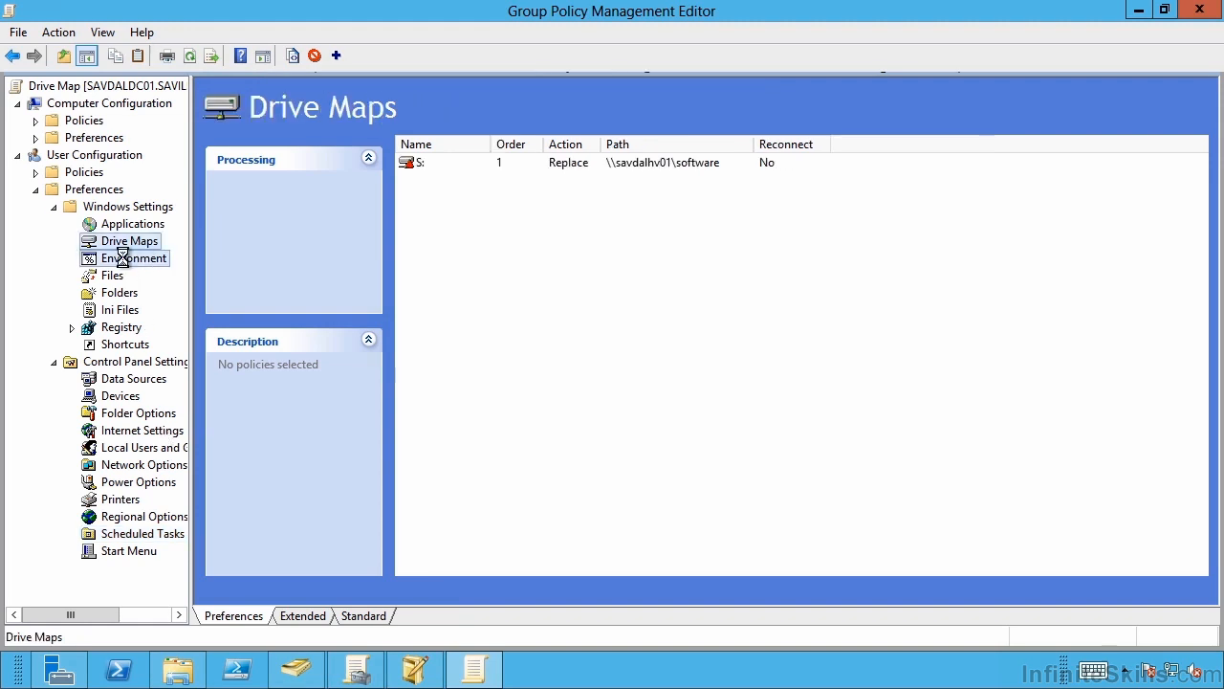
click(115, 276)
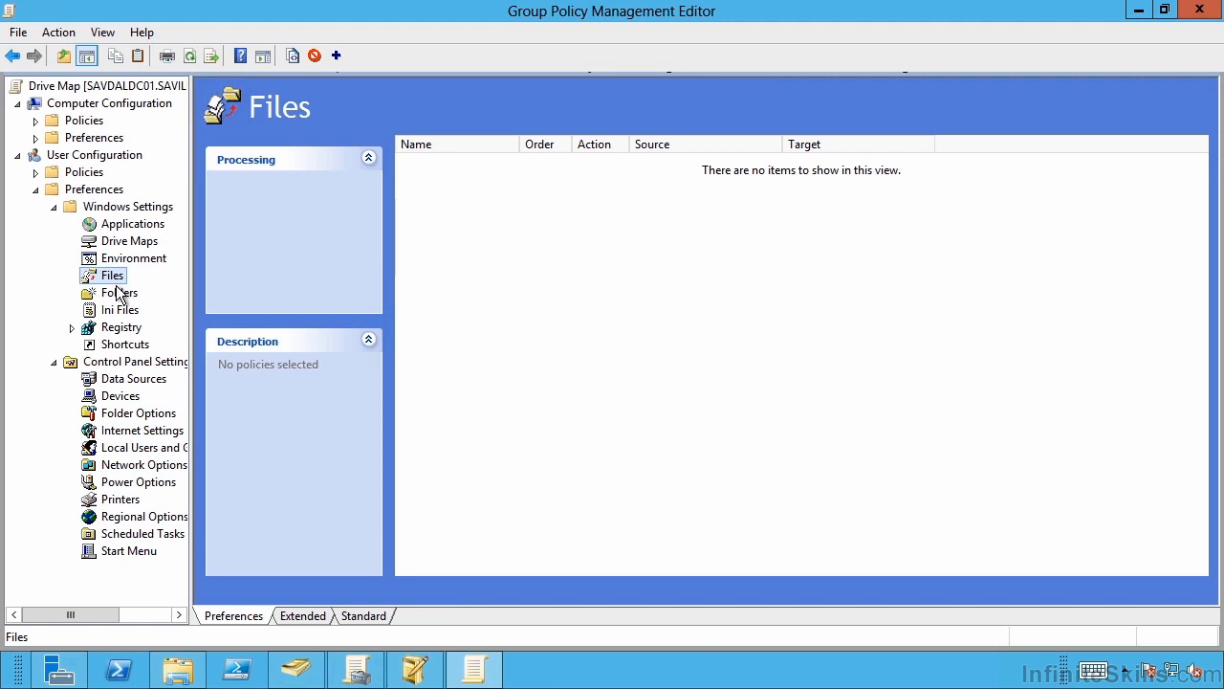
click(118, 293)
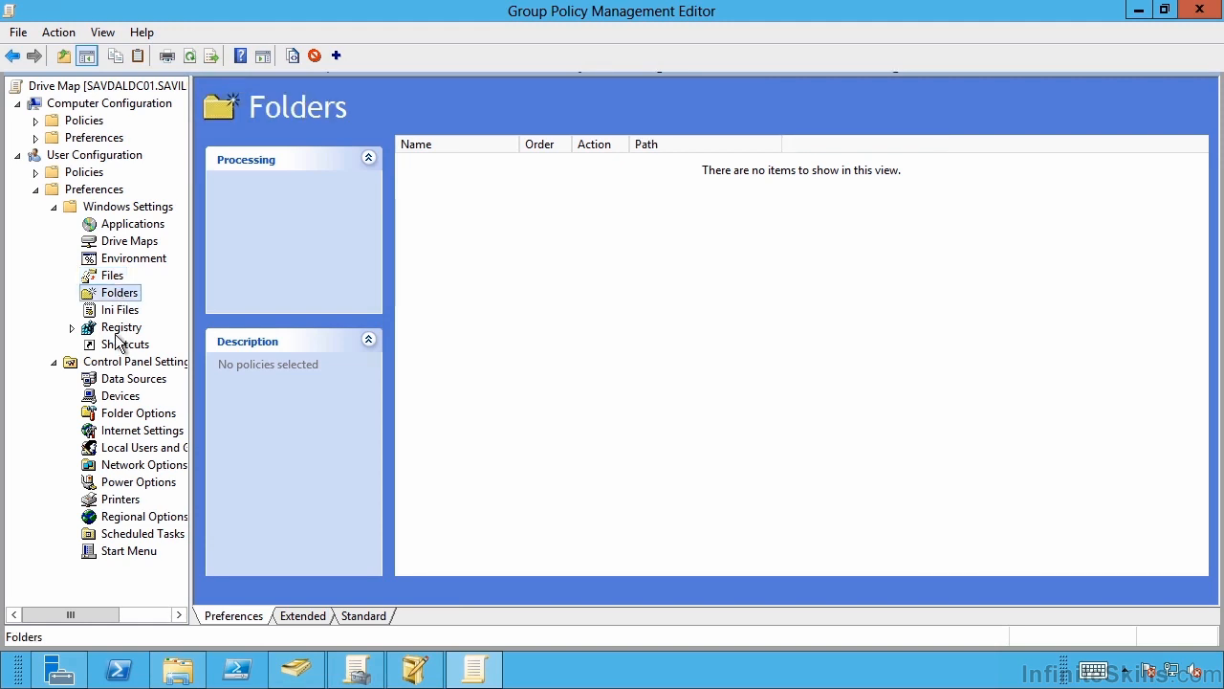
Review the general properties of the S: drive mapping in Drive Maps and close them without saving changes
click(126, 245)
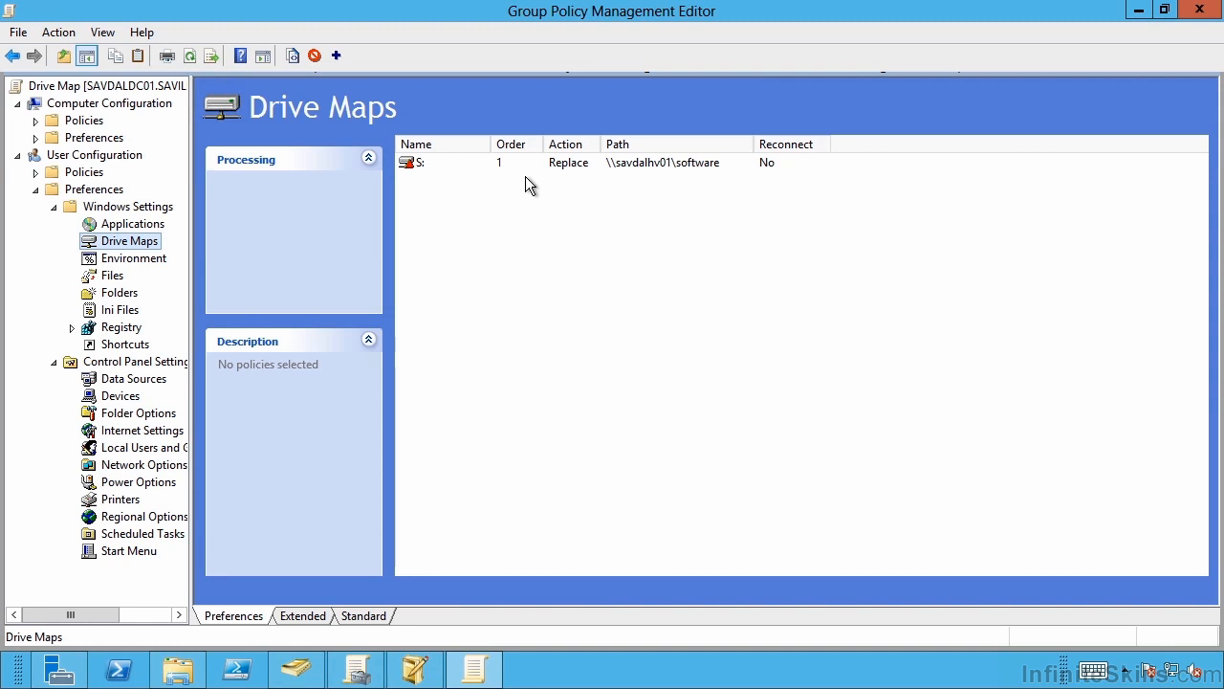
click(427, 164)
right_click(426, 163)
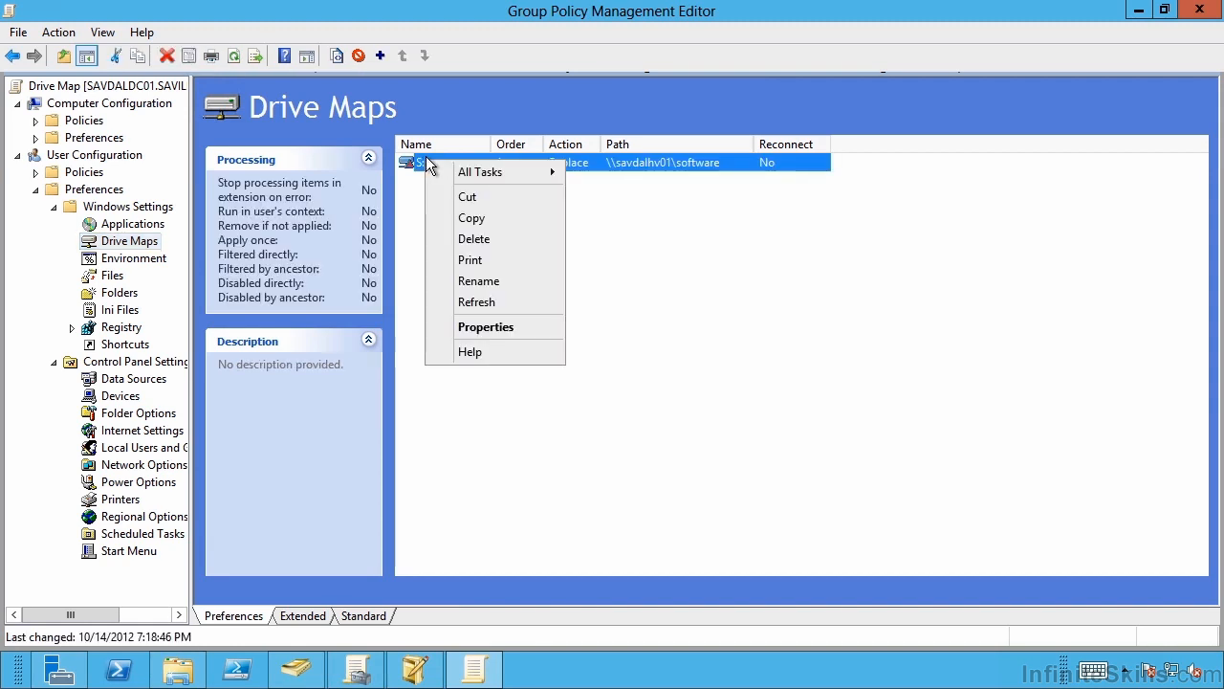
click(484, 327)
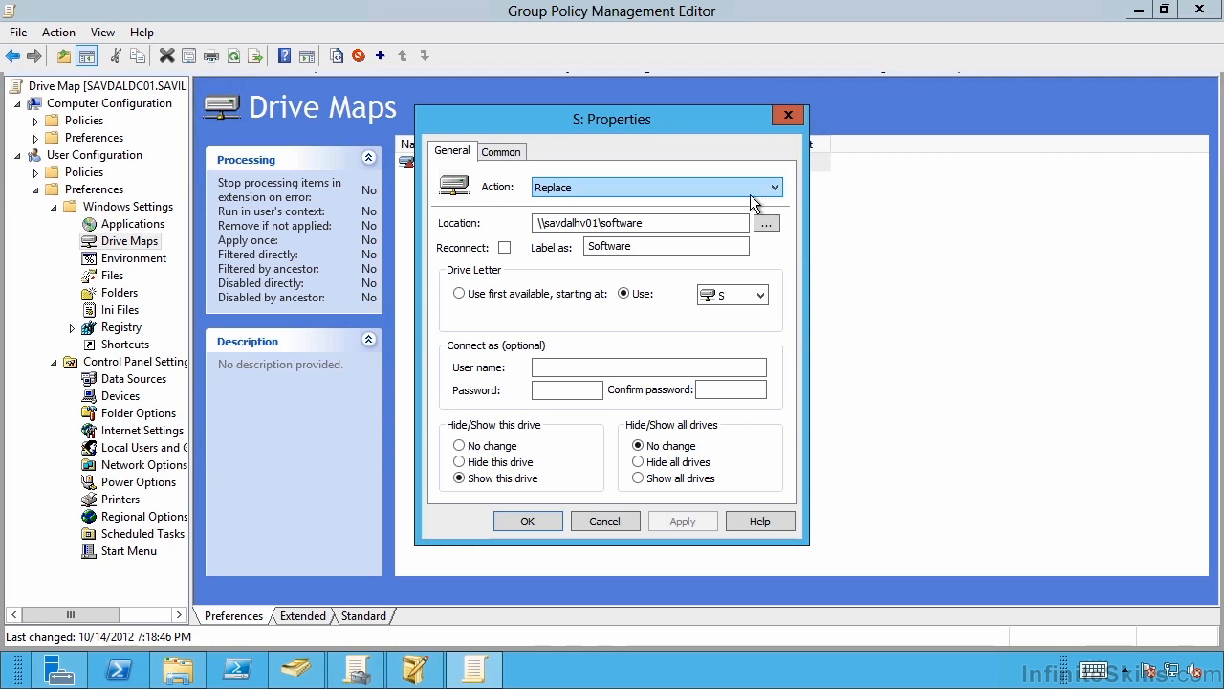
click(618, 519)
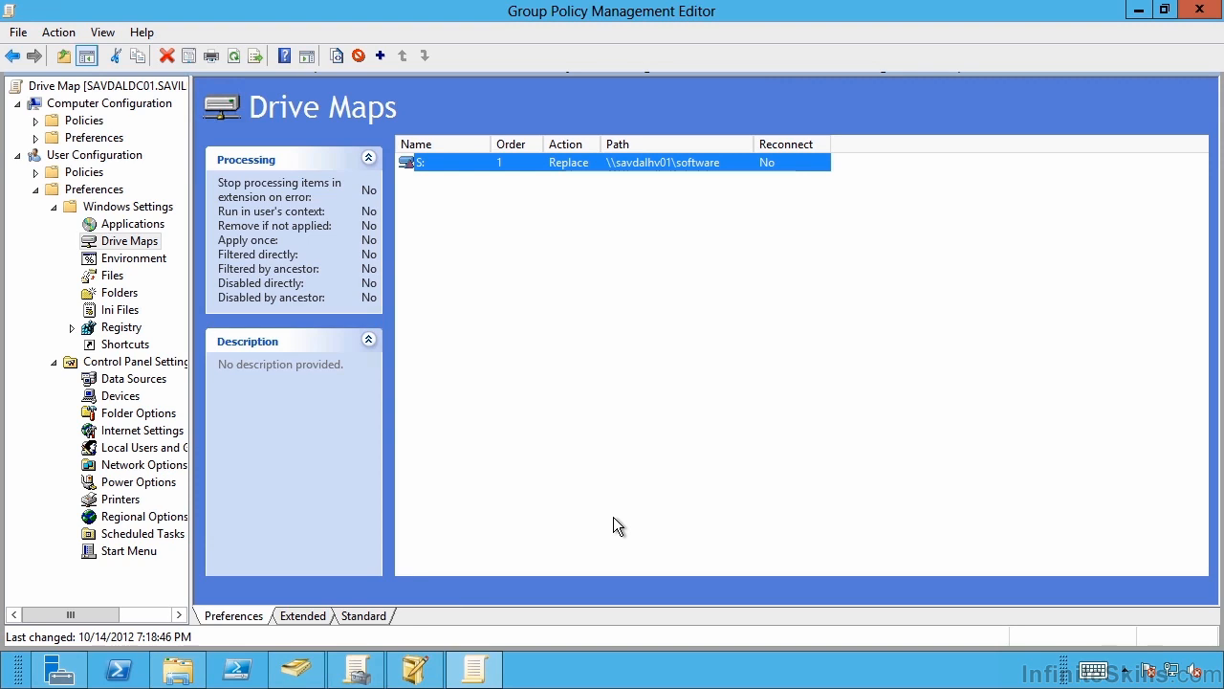